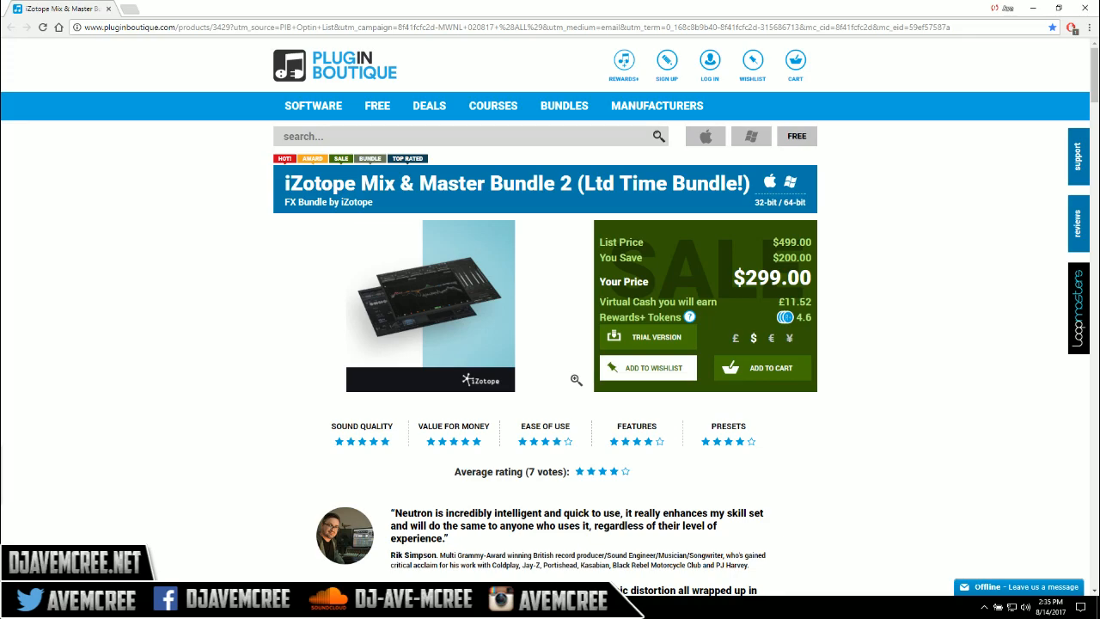
Switch to iZotope Ozone 7 and load the <Default> preset in place of CD Master
click(1029, 8)
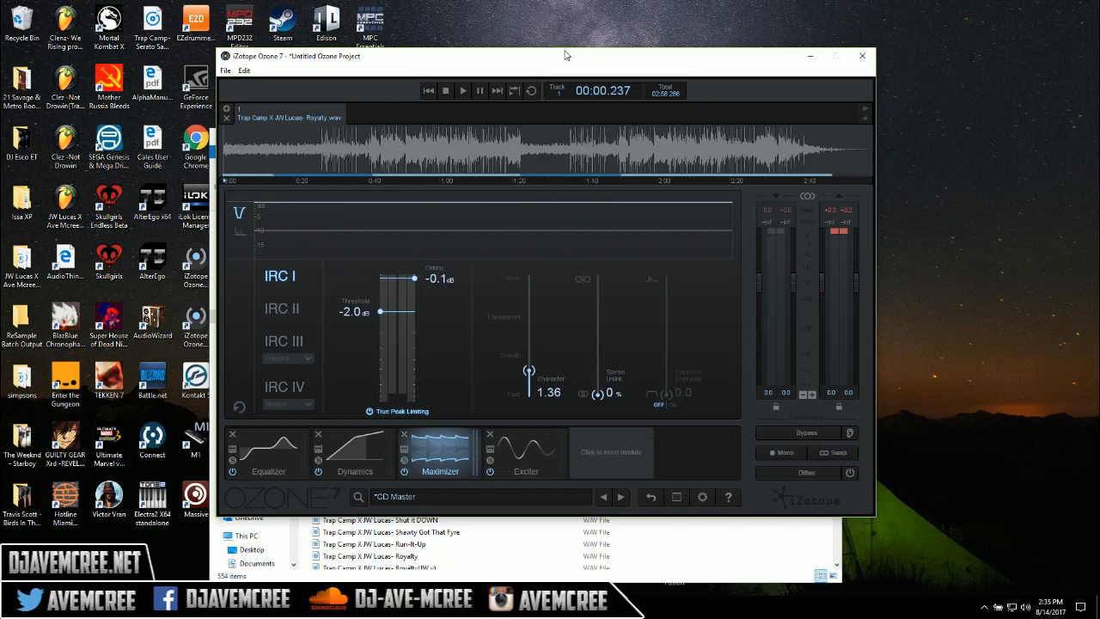
click(284, 443)
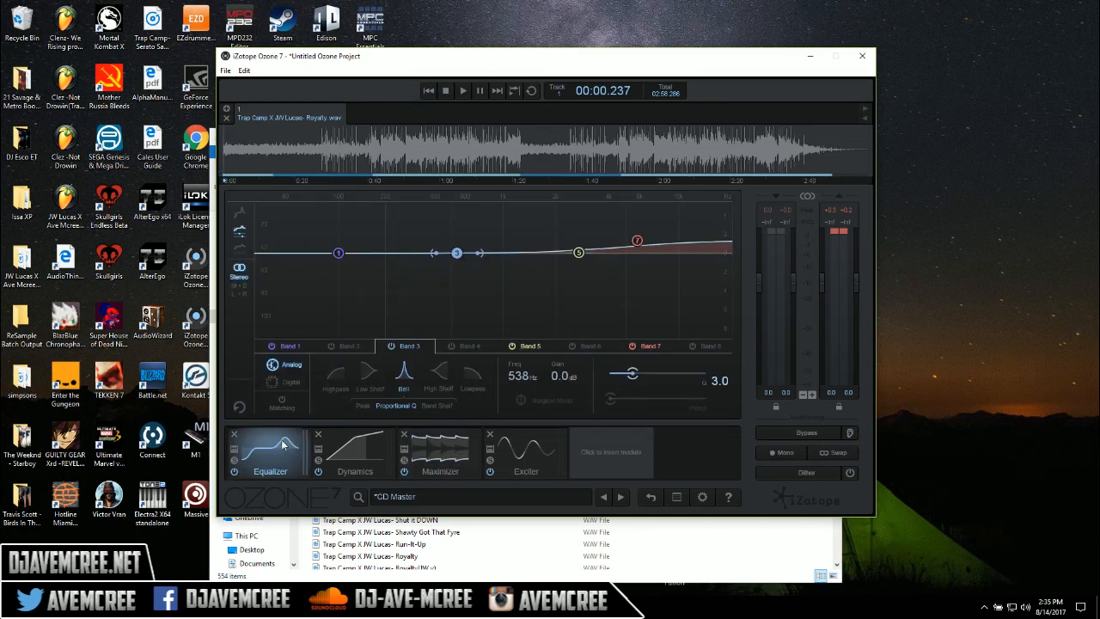
click(454, 495)
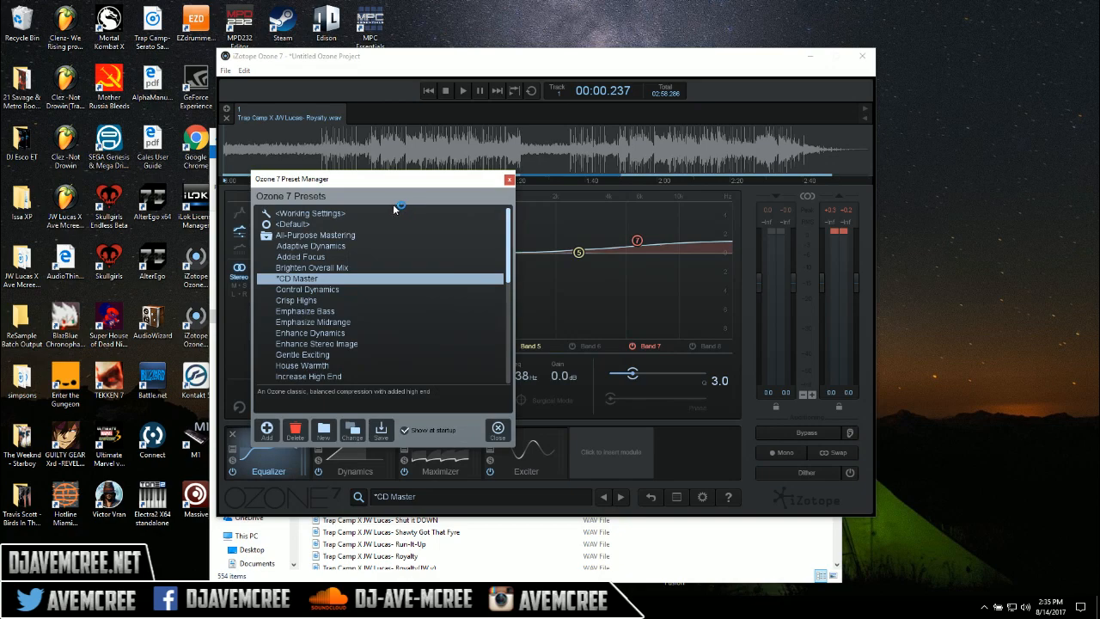
click(375, 224)
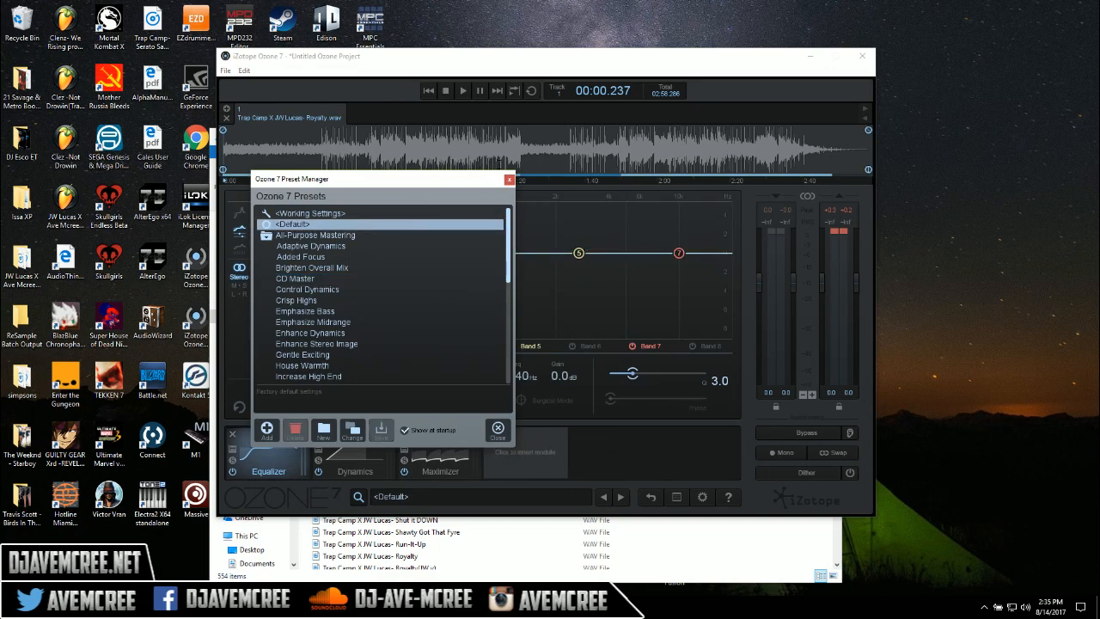
click(509, 180)
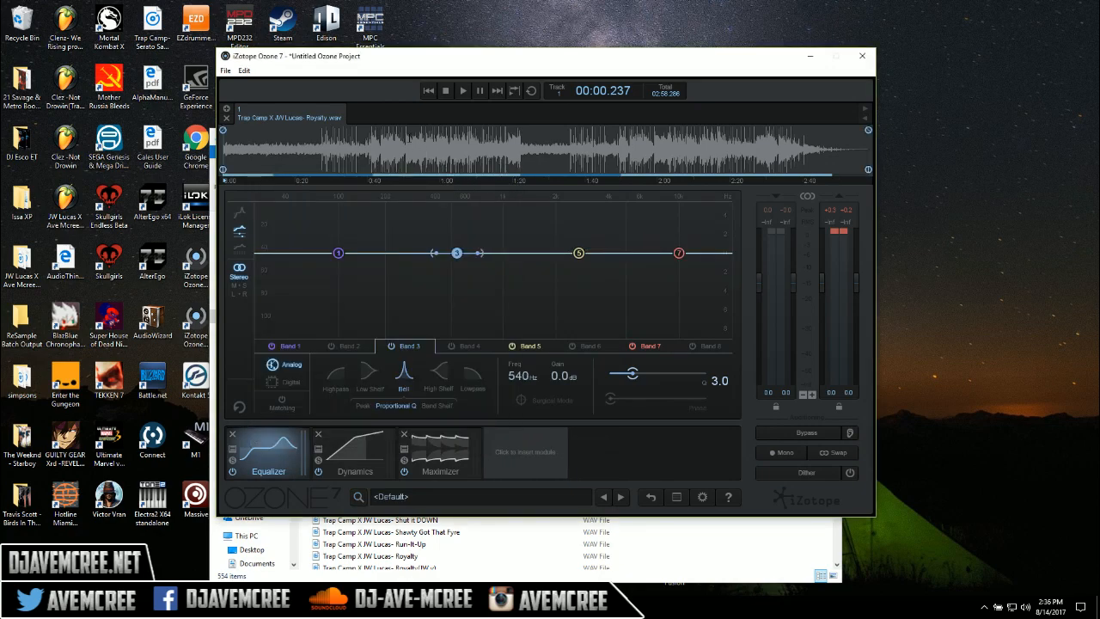
Play the track and shape its EQ with Band 7 at 1.5 dB and the Band 1 low shelf at 84.8 Hz, -2.7 dB
key(space)
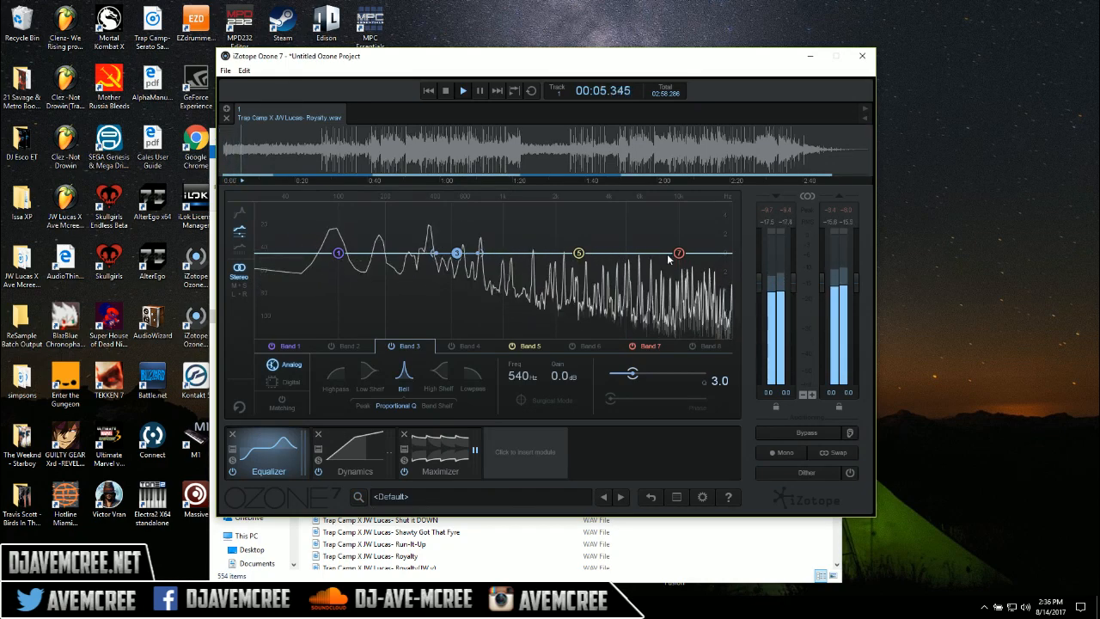
drag(677, 253, 679, 244)
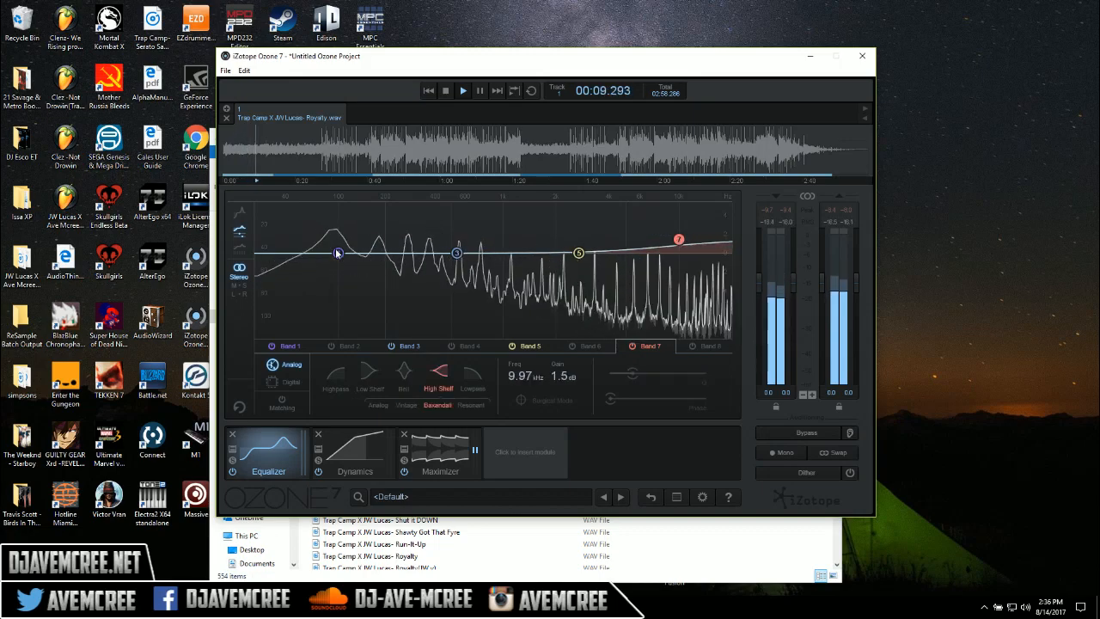
drag(339, 255, 327, 278)
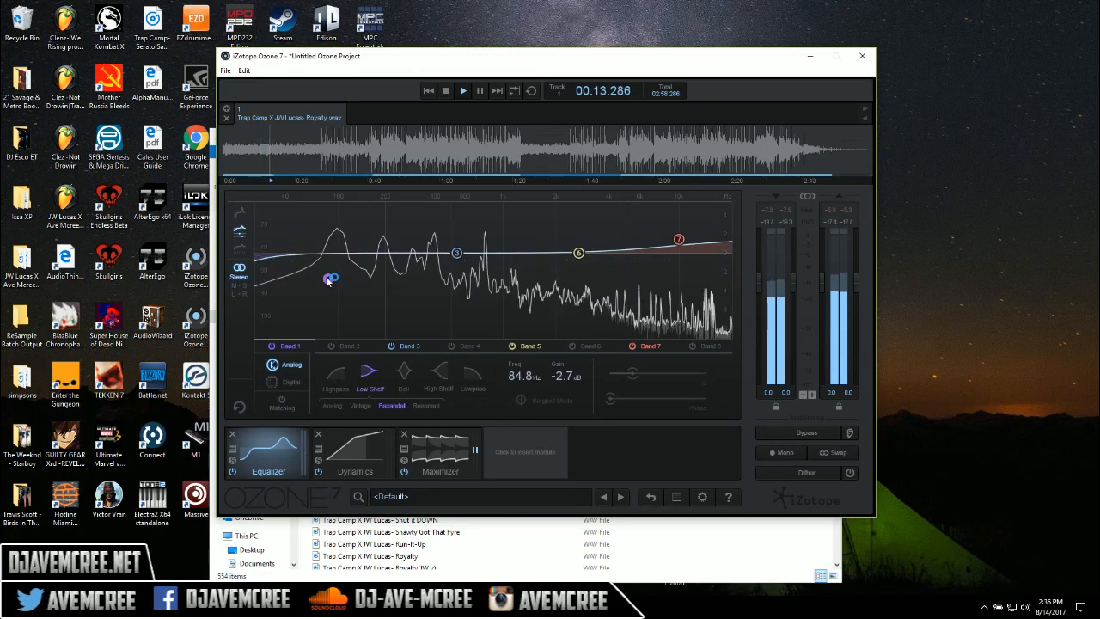
In the Dynamics module's Band 1, set the parallel mix to 93, limiter attack to 4 ms and compressor attack to 0 ms
click(378, 462)
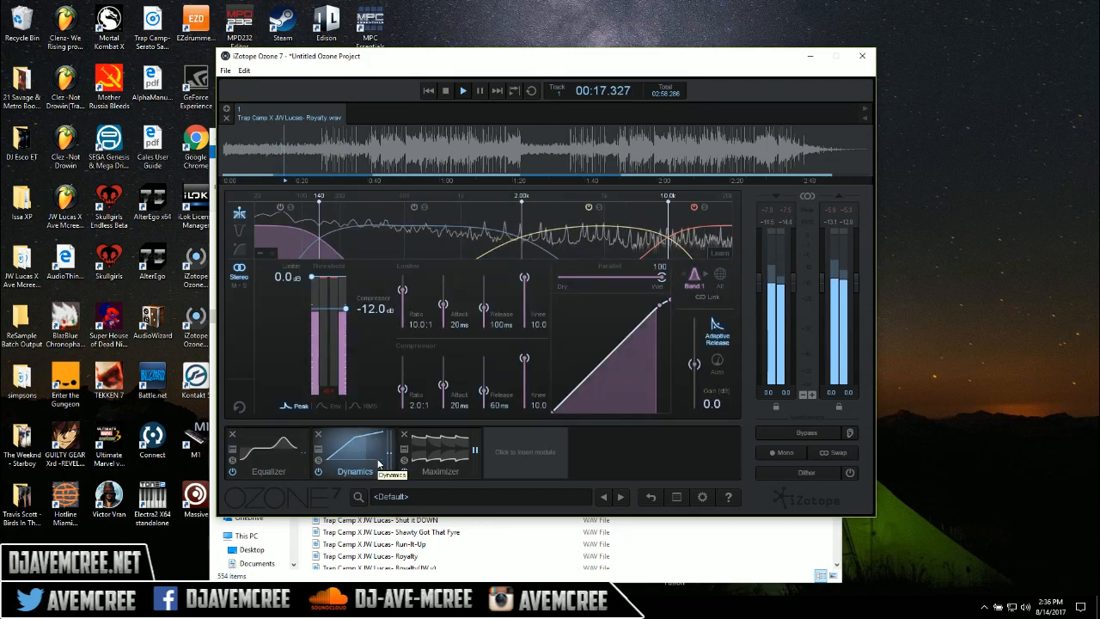
drag(661, 277, 645, 284)
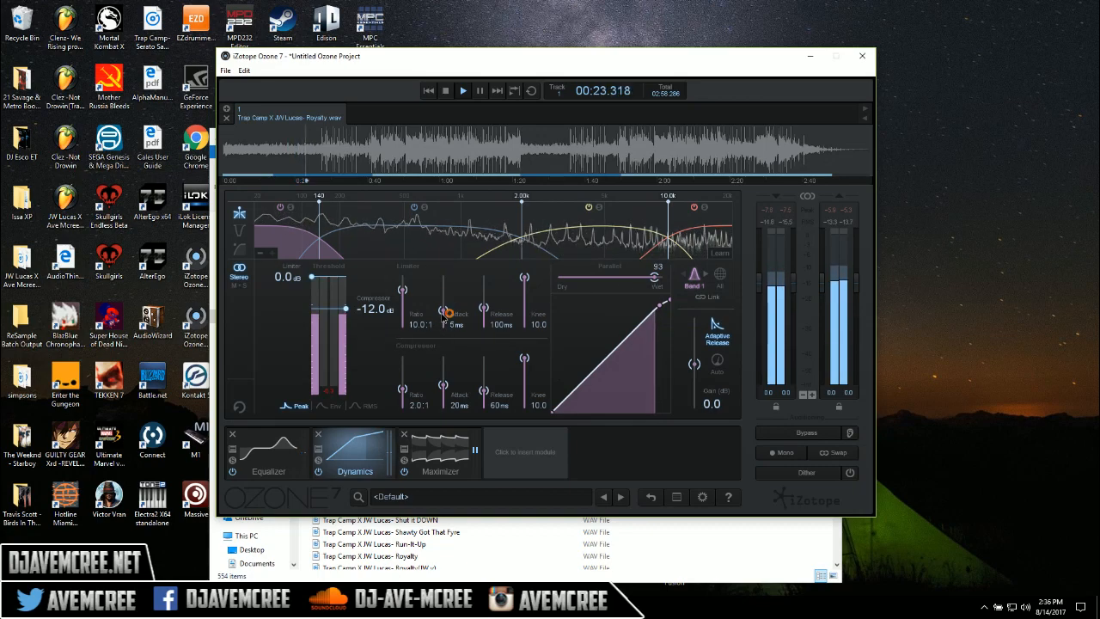
drag(444, 391, 445, 403)
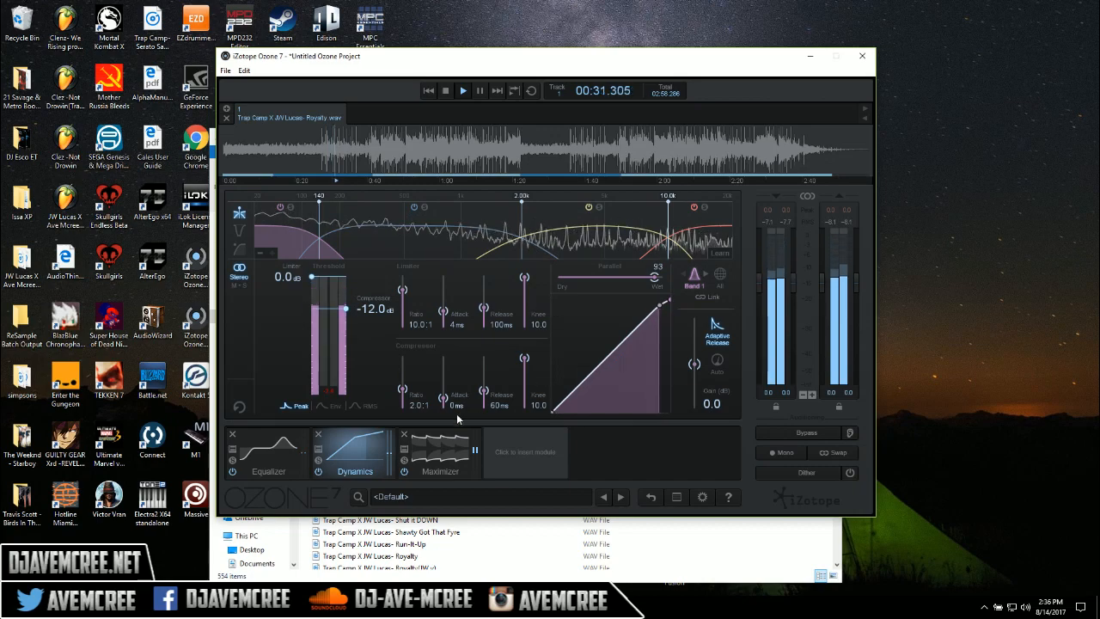
Configure the Maximizer with True Peak Limiting on, ceiling -0.5 dB, threshold -3.0 dB and the IRC III mode
click(447, 450)
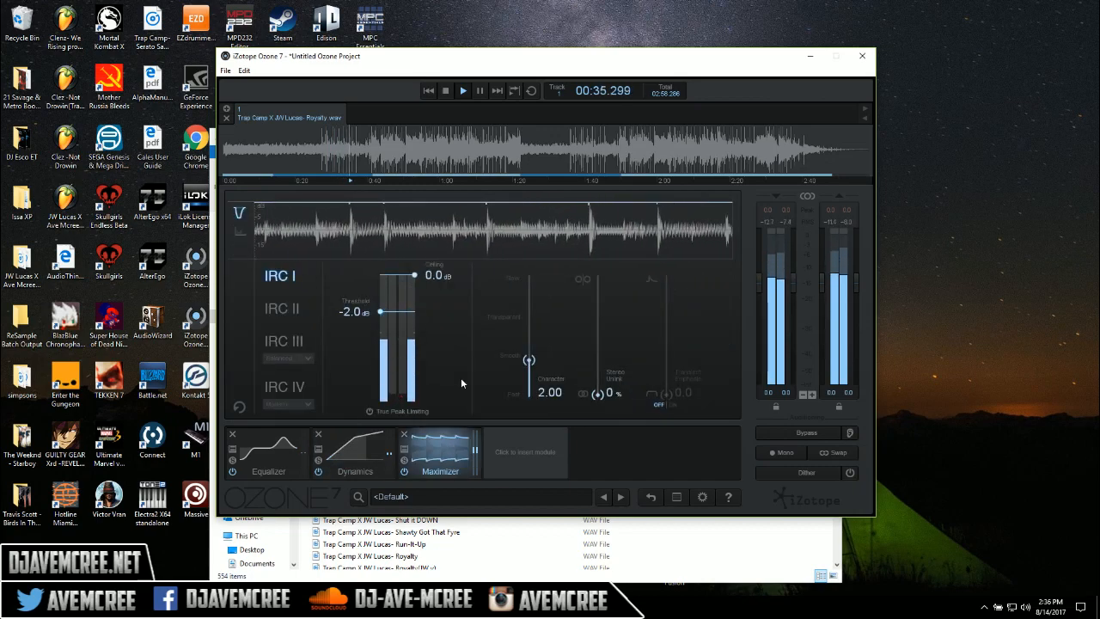
click(370, 411)
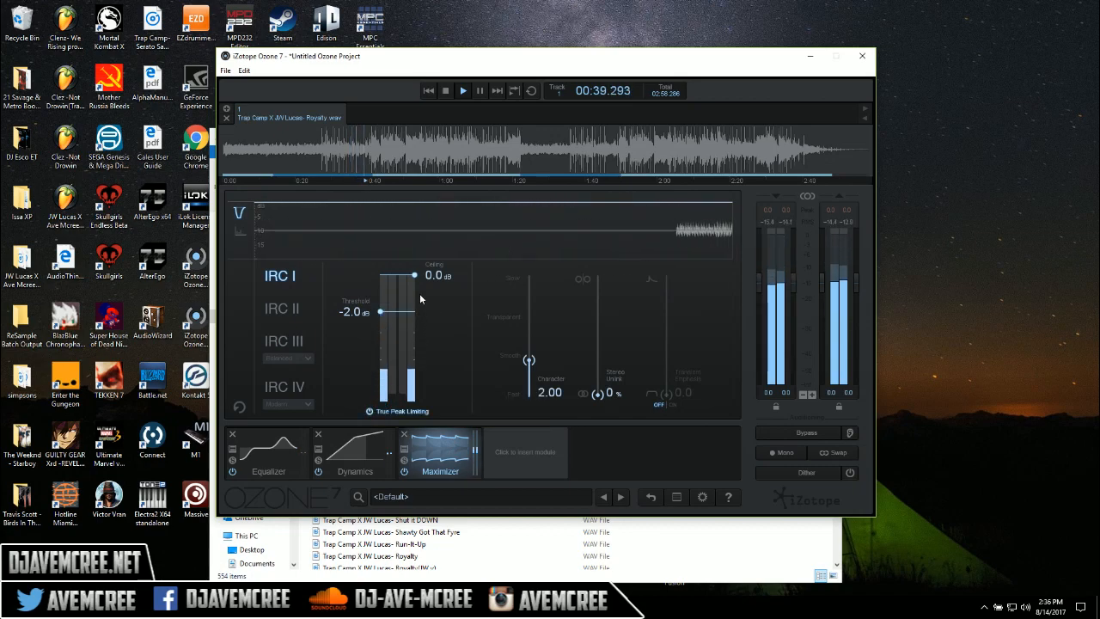
drag(417, 278, 417, 287)
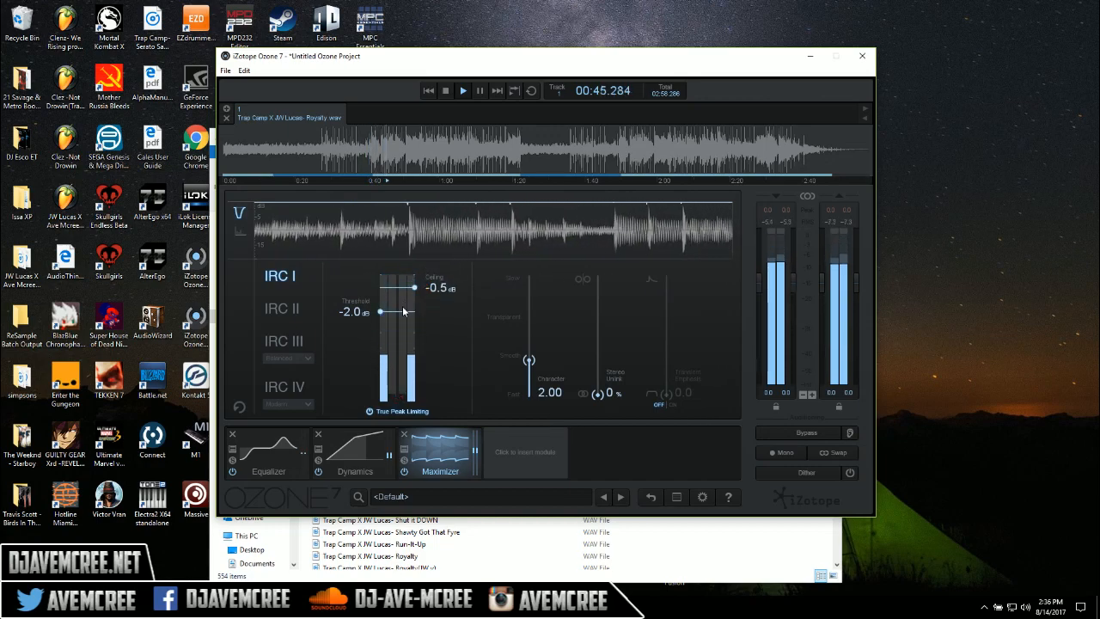
drag(384, 314, 381, 323)
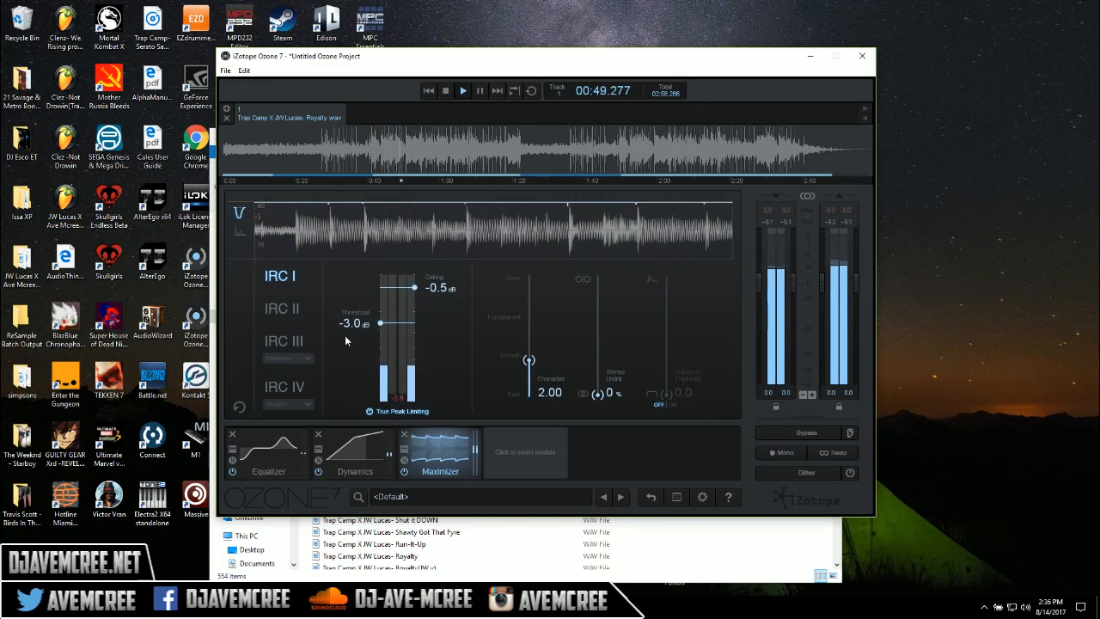
click(297, 341)
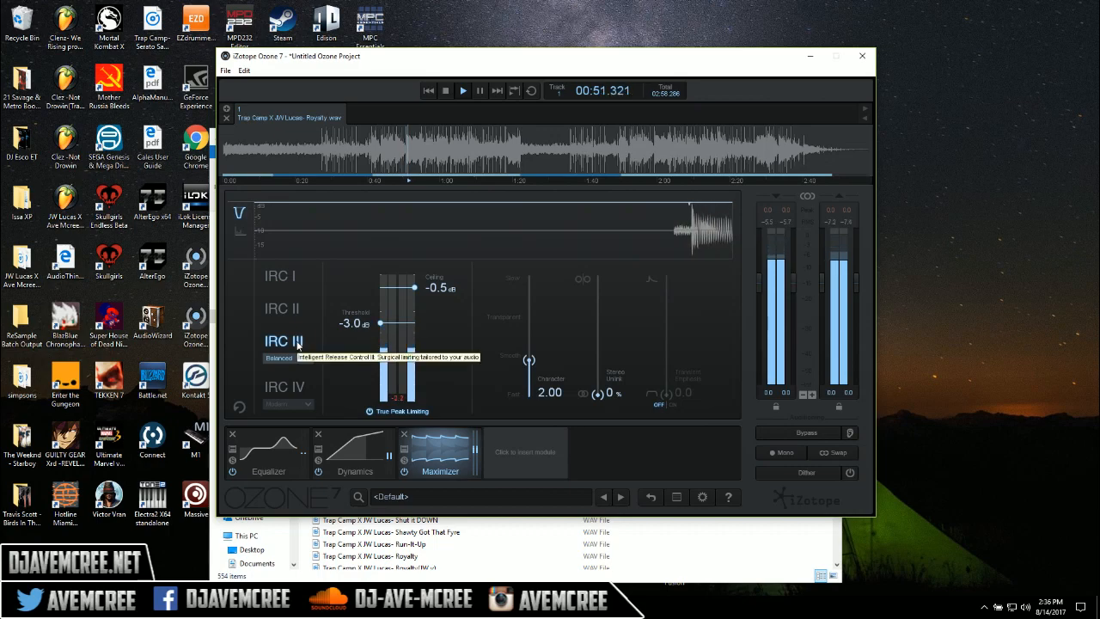
Add an Exciter module, with the highest band's amount at 12.1 and its lower crossover at about 7.01 kHz
click(508, 449)
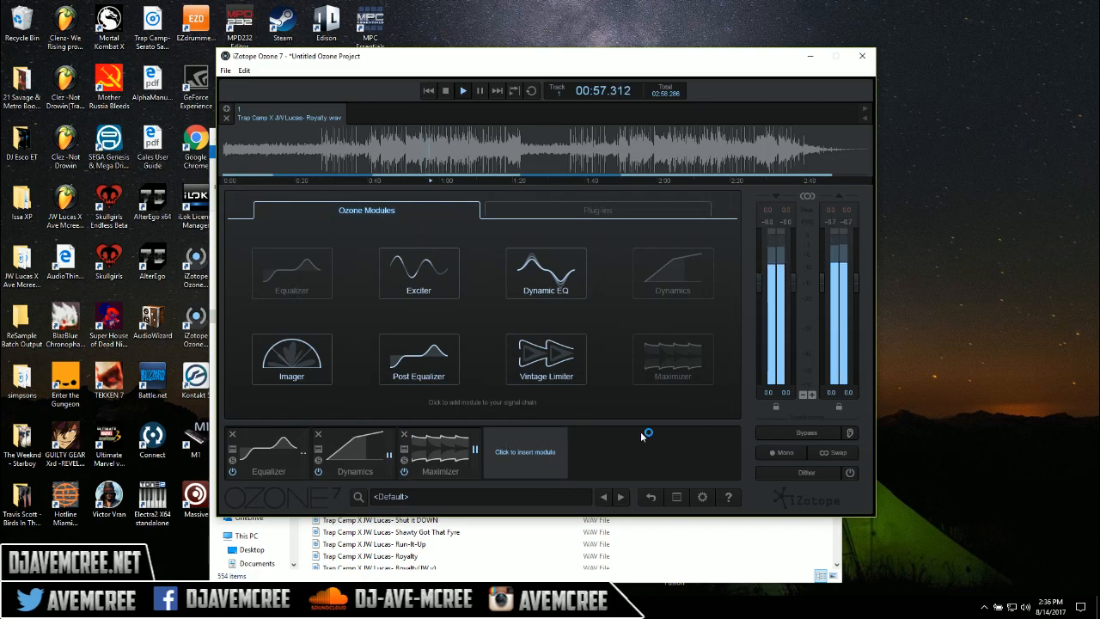
click(416, 270)
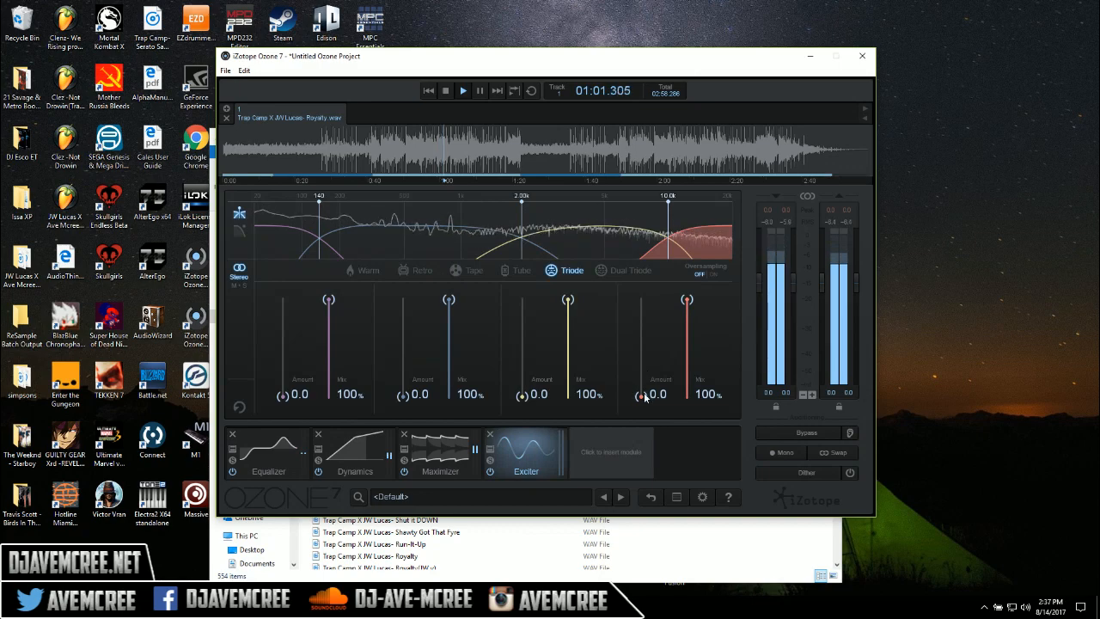
drag(641, 396, 641, 317)
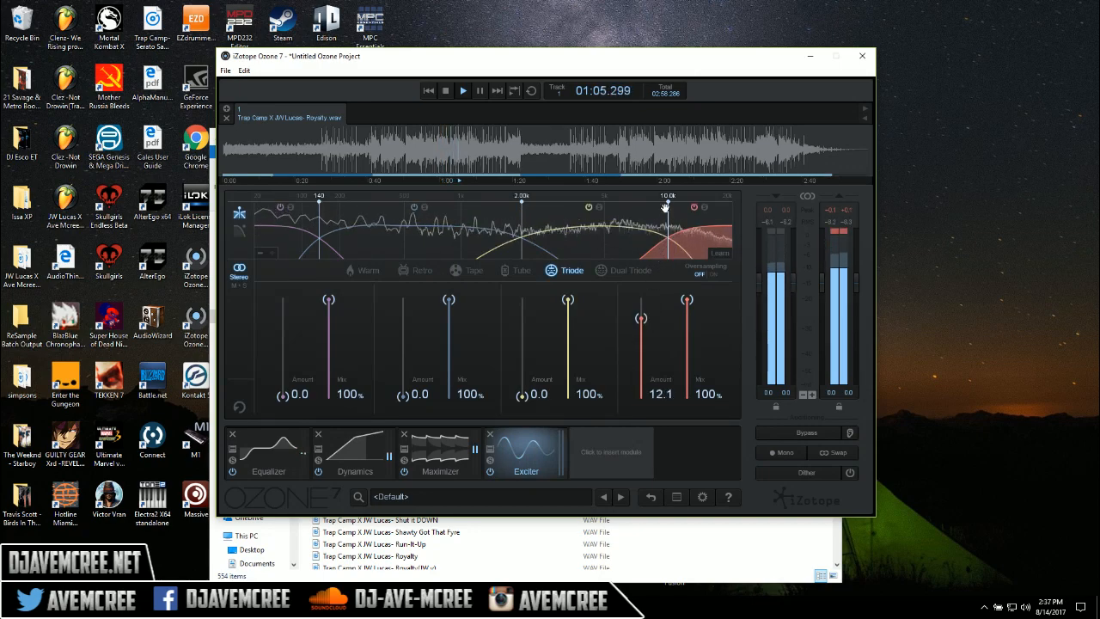
drag(660, 207, 638, 208)
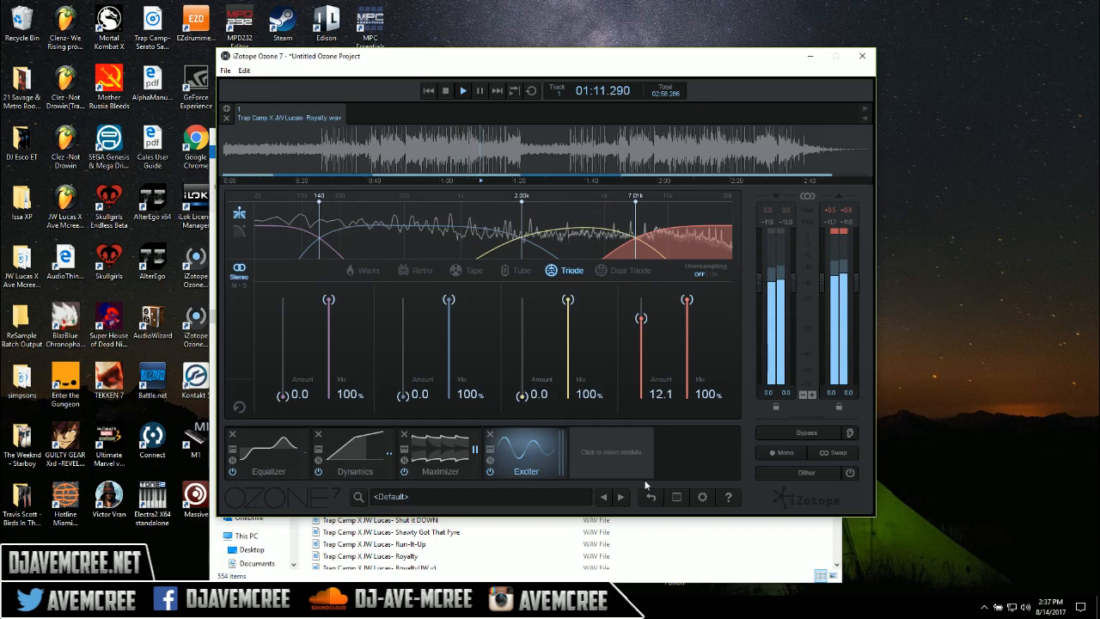
Lower the Maximizer's ceiling to -0.6 dB and its threshold to -3.5 dB
click(442, 453)
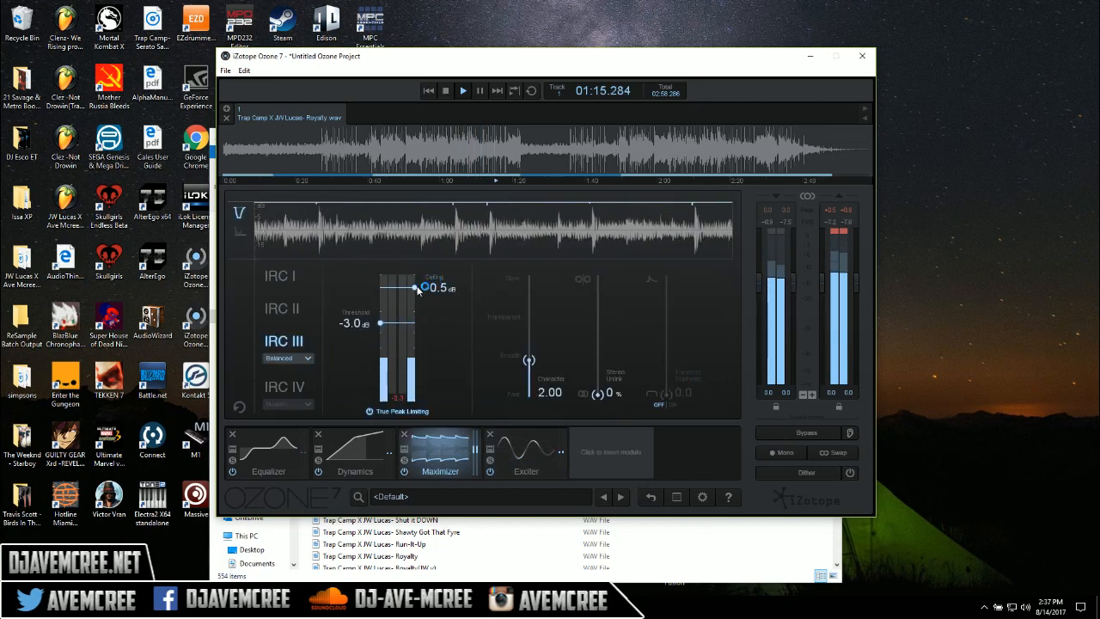
drag(415, 286, 418, 290)
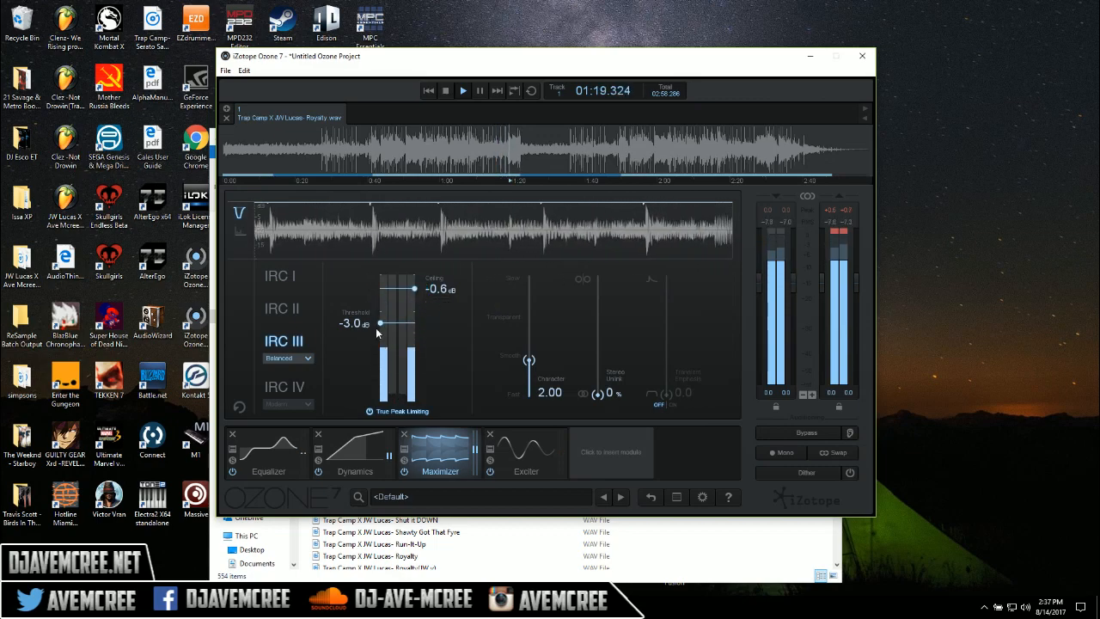
drag(379, 327, 381, 335)
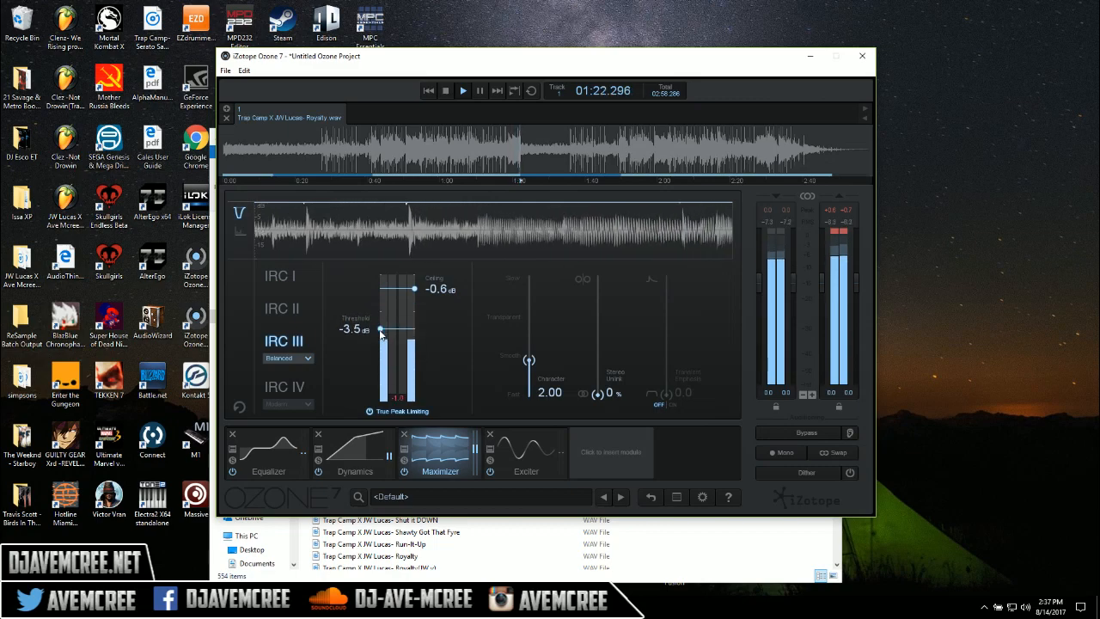
Compare the processed and unprocessed sound by repeatedly bypassing and re-enabling all processing during playback
click(795, 434)
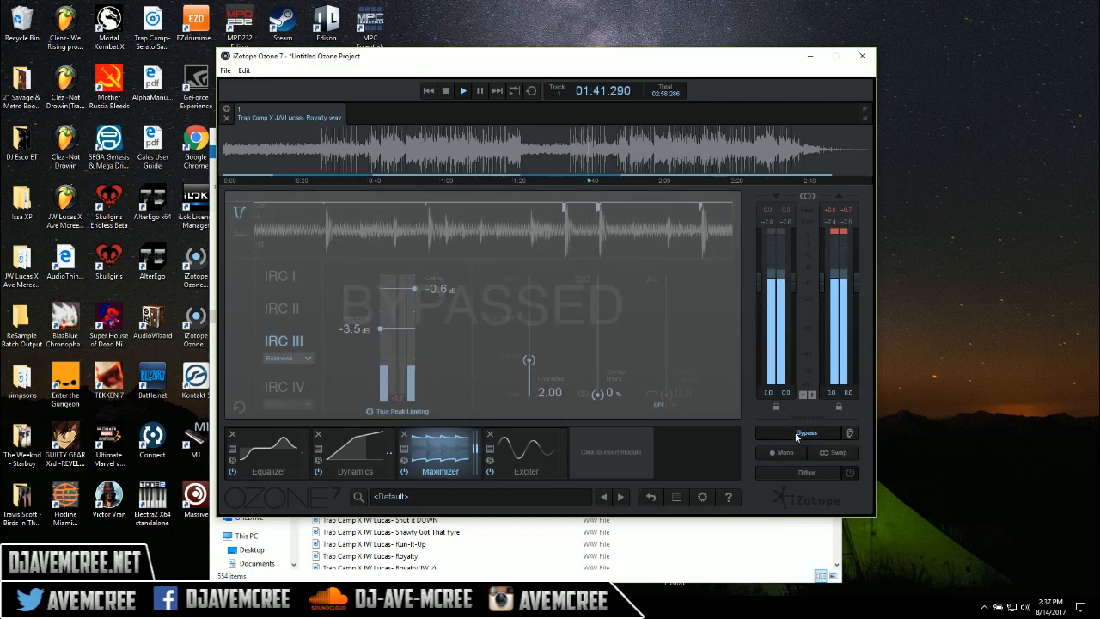
click(796, 434)
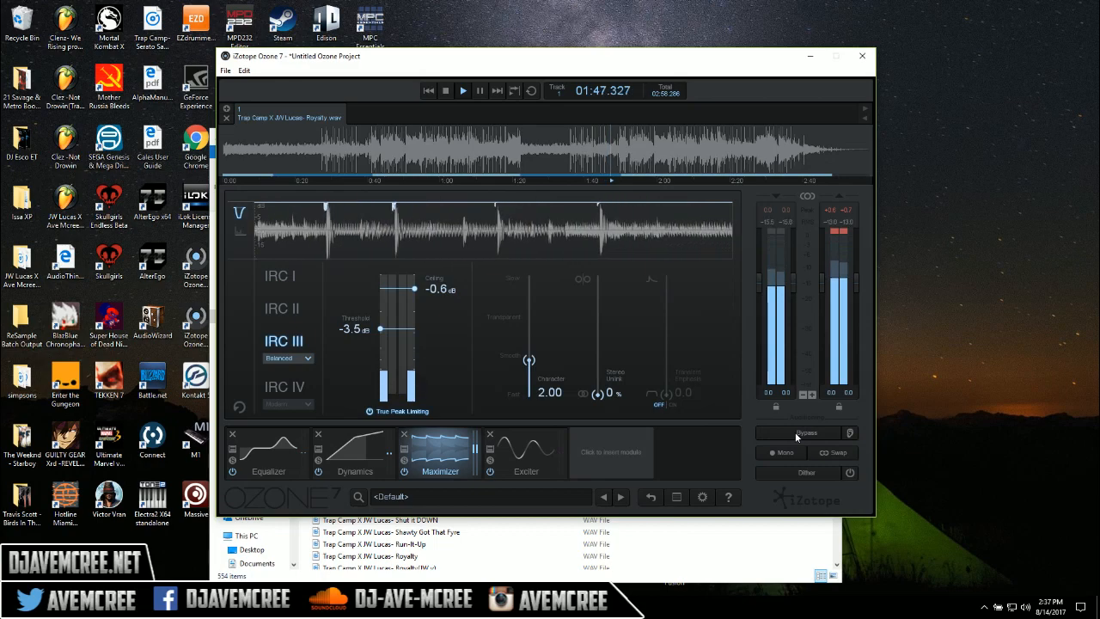
click(796, 434)
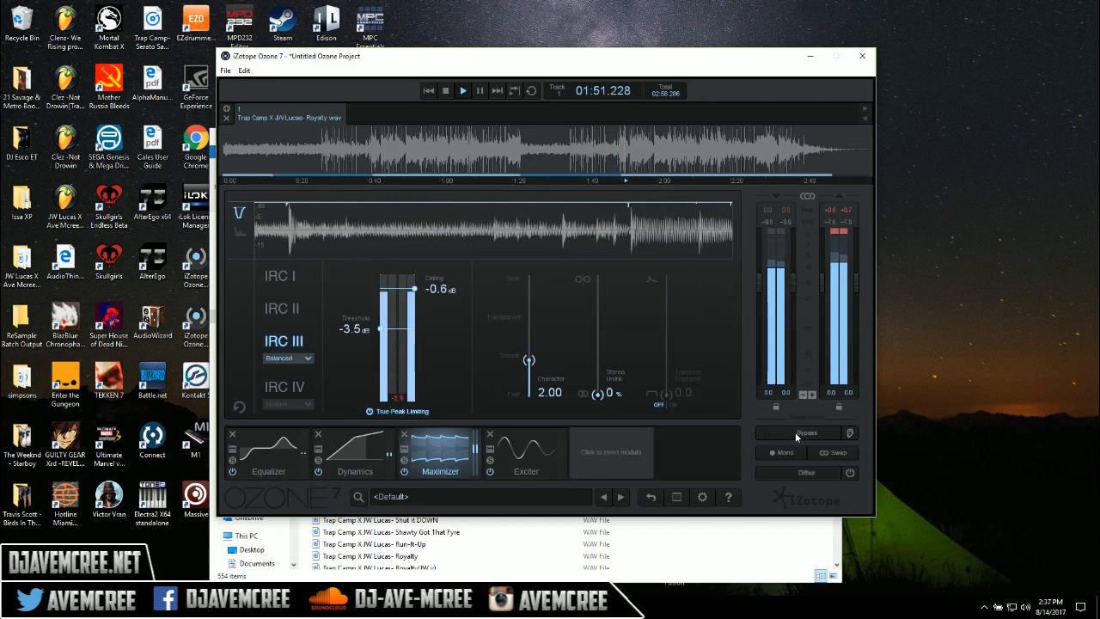
click(796, 434)
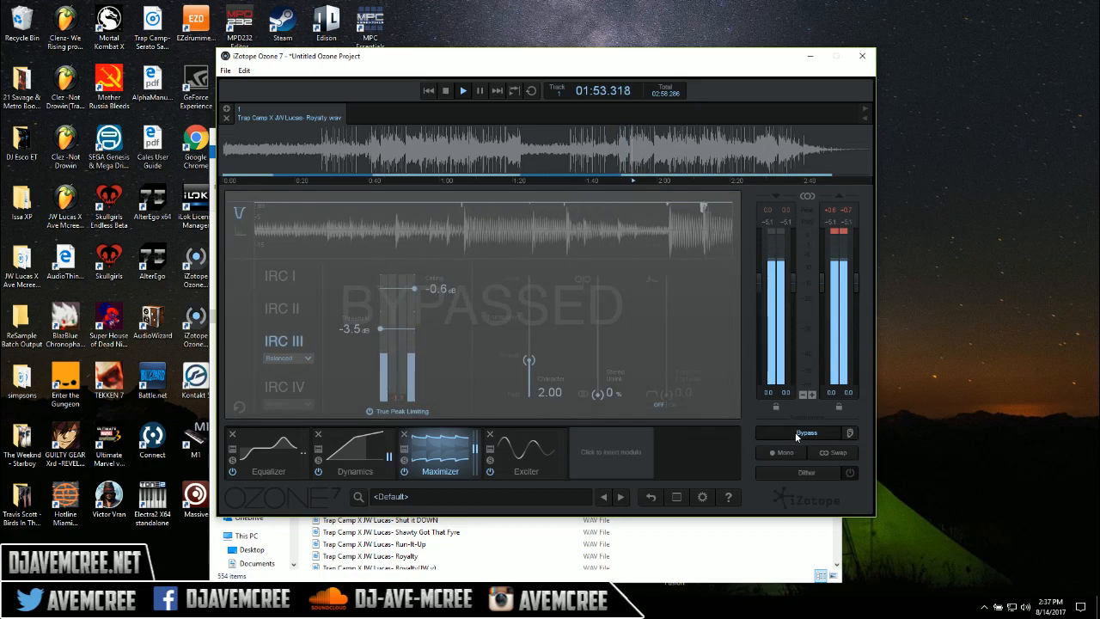
click(796, 433)
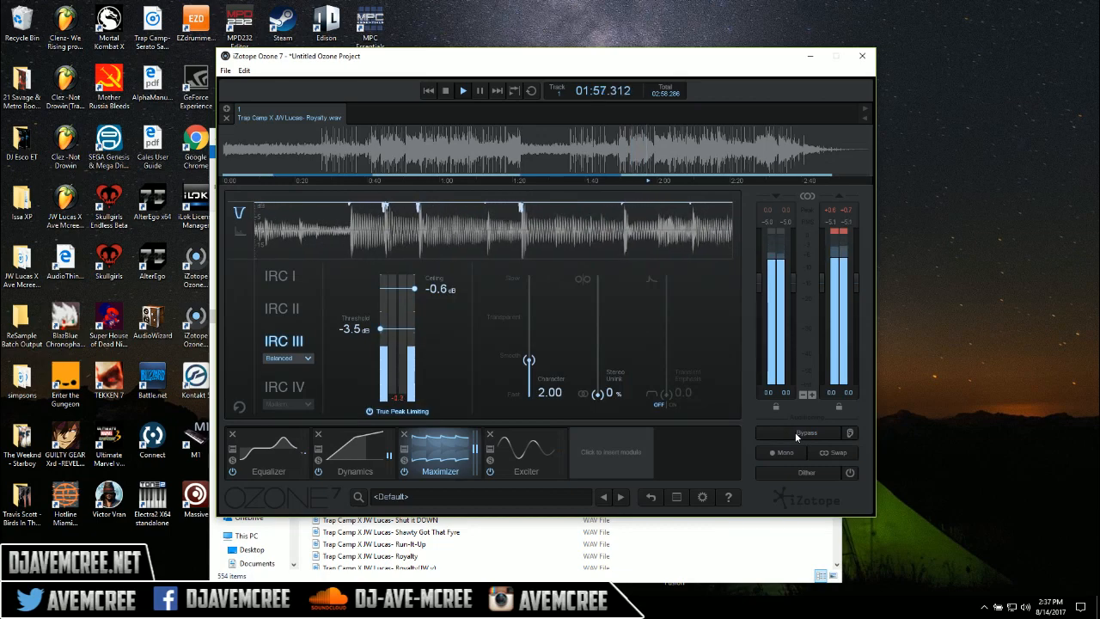
click(794, 431)
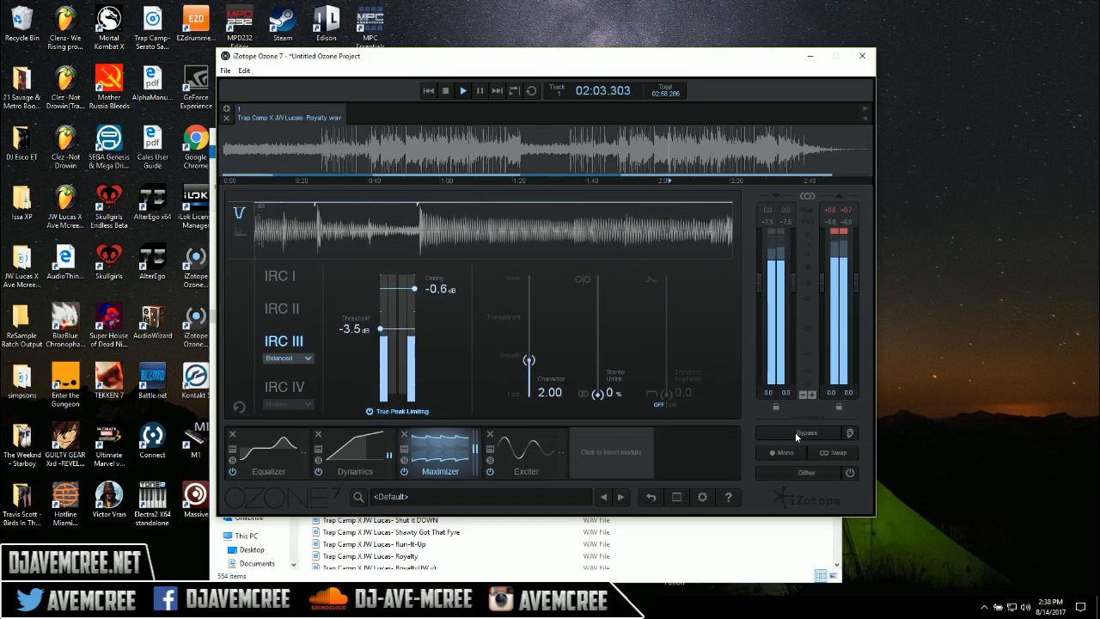
Select the whole track for looped playback and review the Equalizer and Dynamics settings
click(563, 119)
click(531, 91)
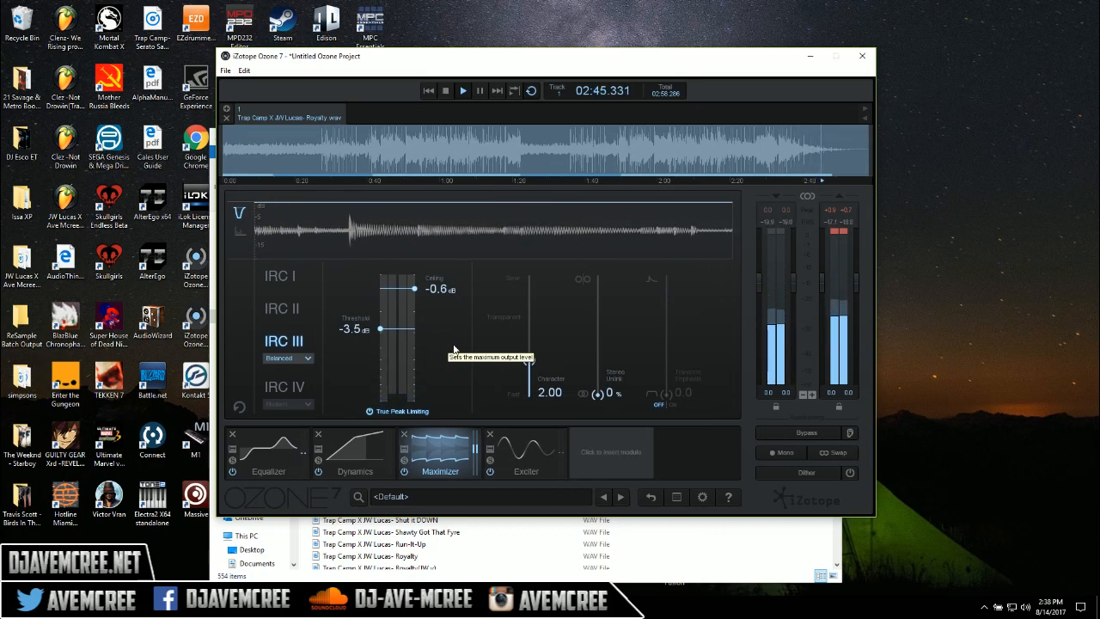
click(276, 448)
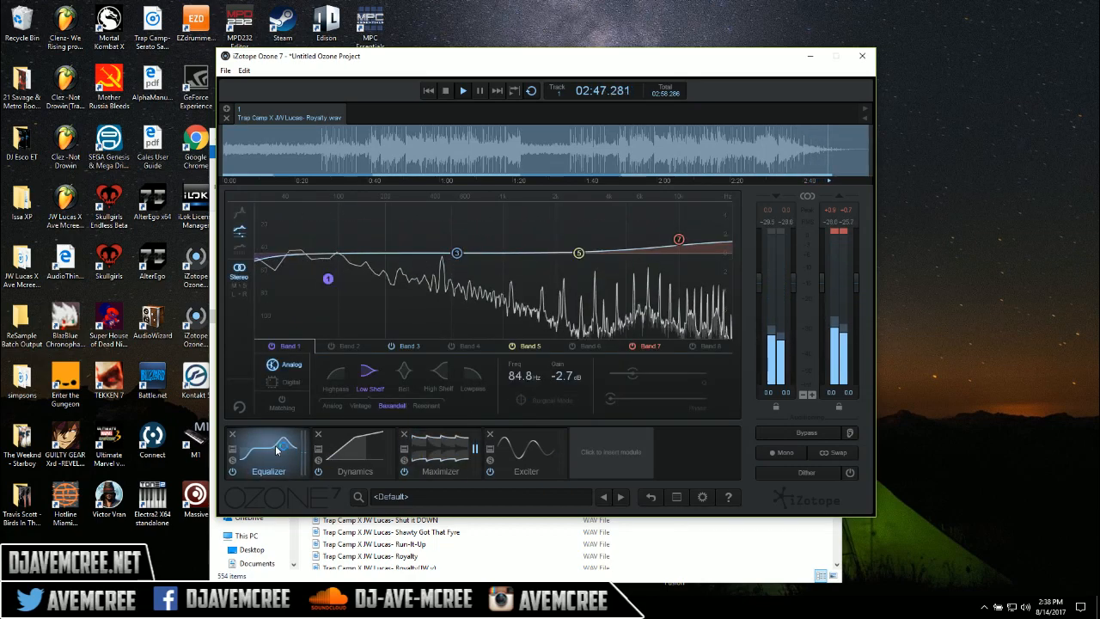
mouse_move(353, 448)
mouse_down()
mouse_move(283, 448)
mouse_move(493, 445)
mouse_move(352, 440)
mouse_up()
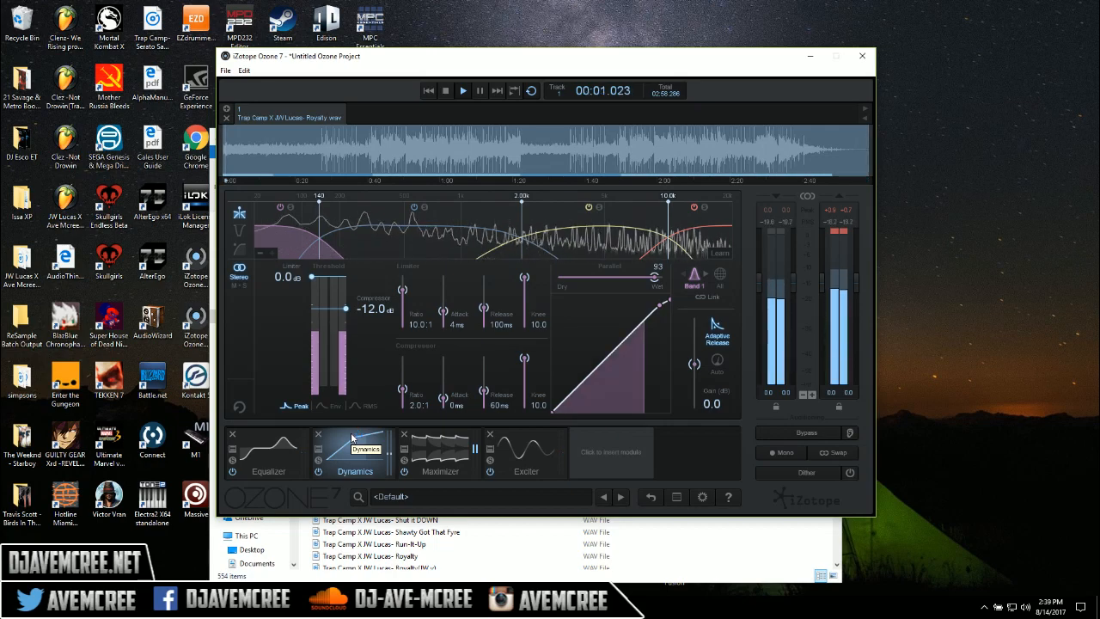
Audition the Highpass shape on the Equalizer's Band 1, and change the band to Bell
click(252, 452)
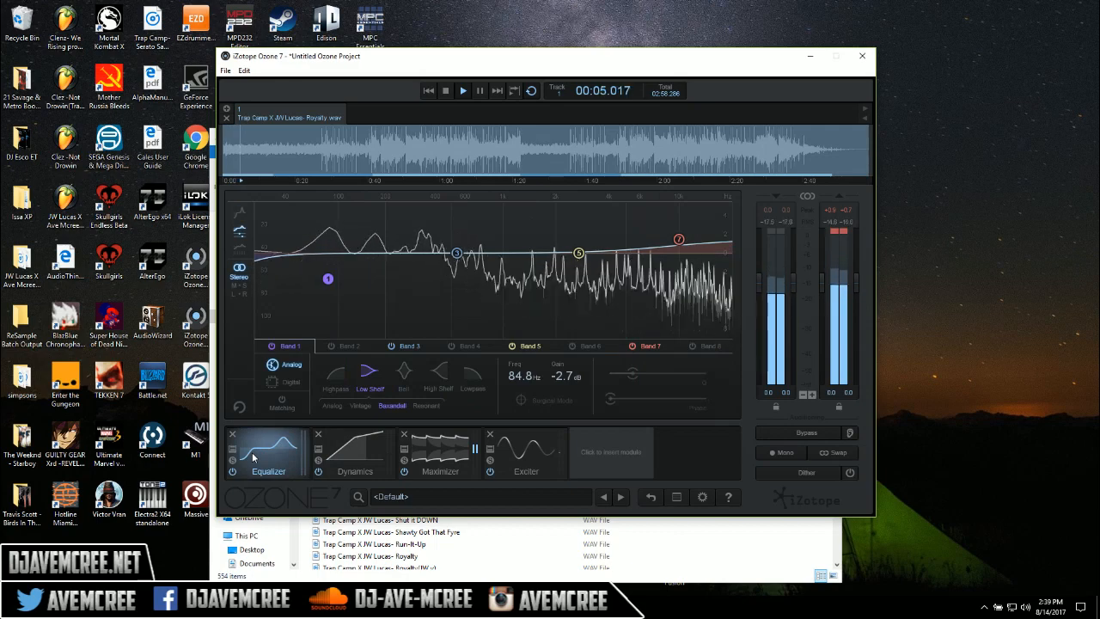
click(344, 374)
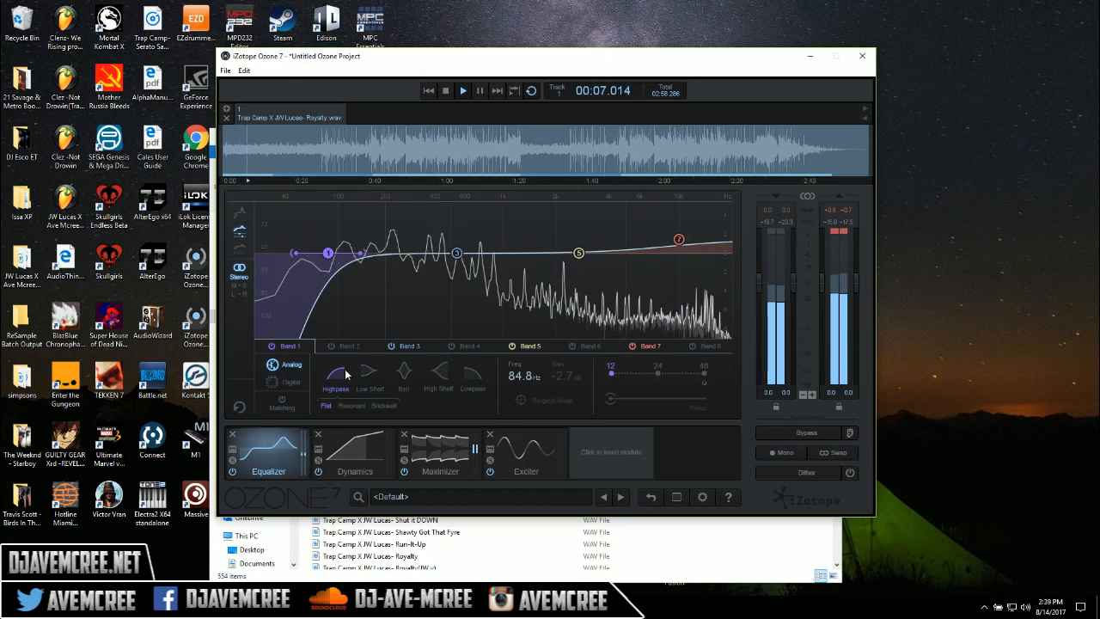
click(404, 373)
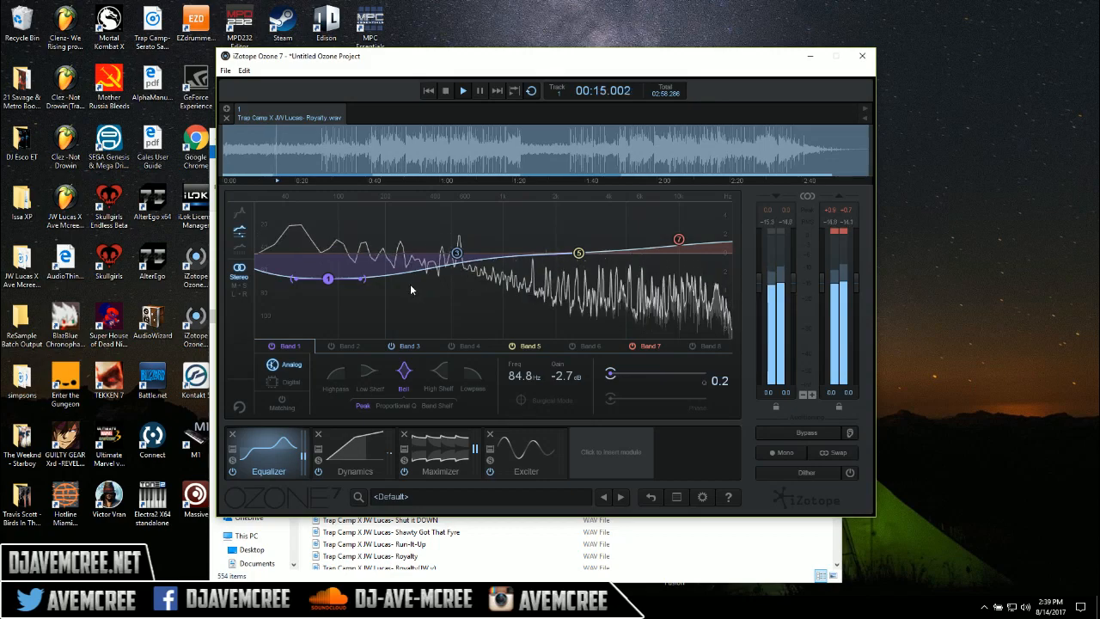
Compare the Low Shelf and Bell shapes on the Equalizer's Band 1, and leave the band on Low Shelf
click(370, 373)
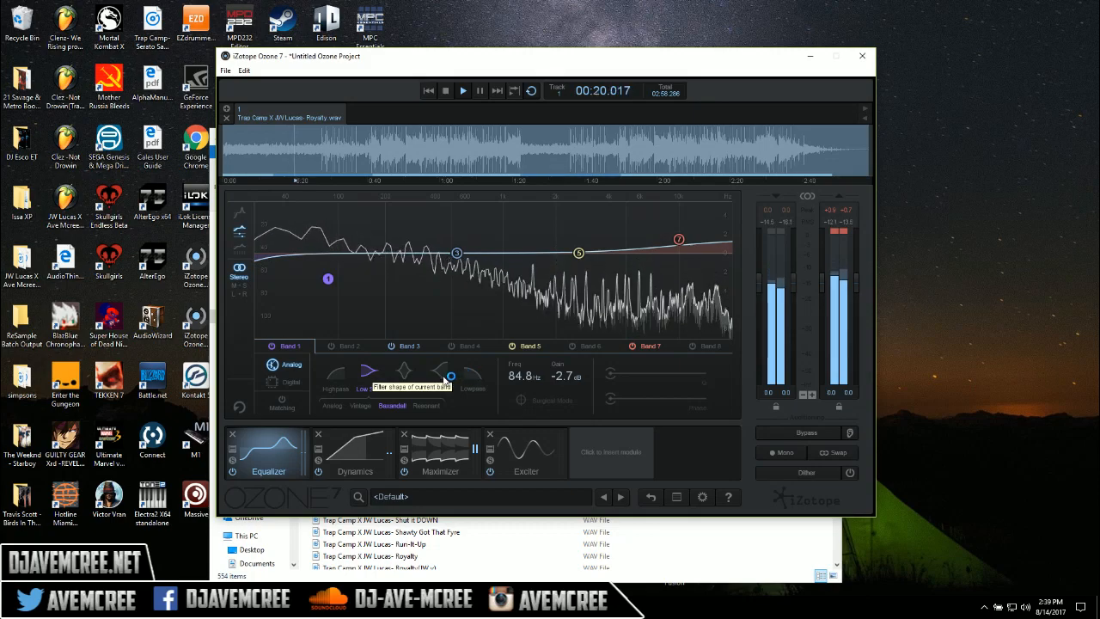
click(402, 375)
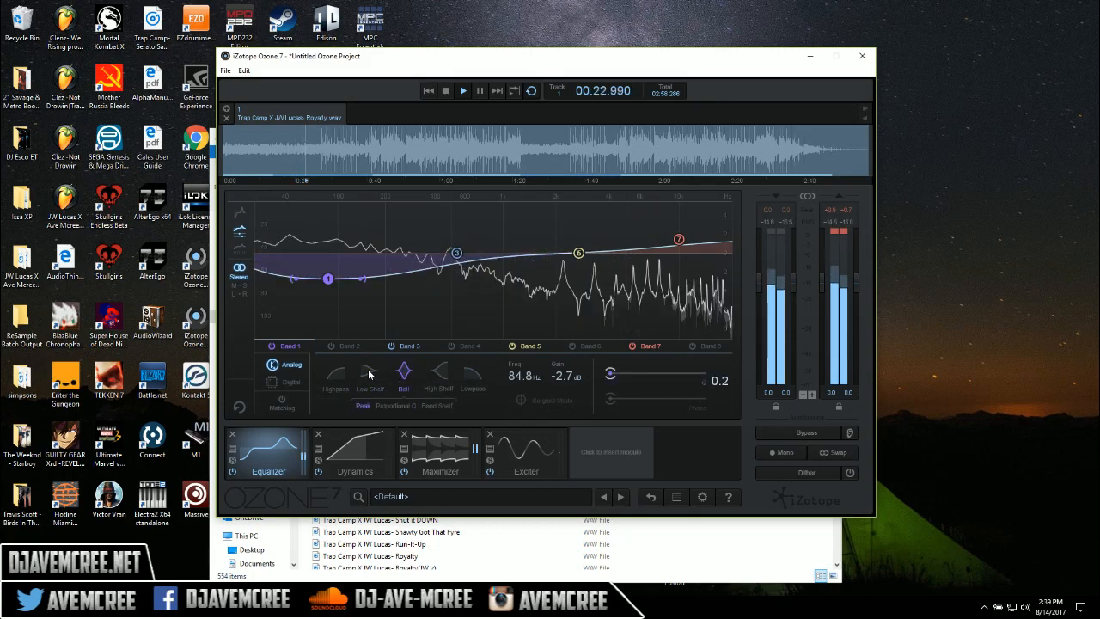
click(369, 373)
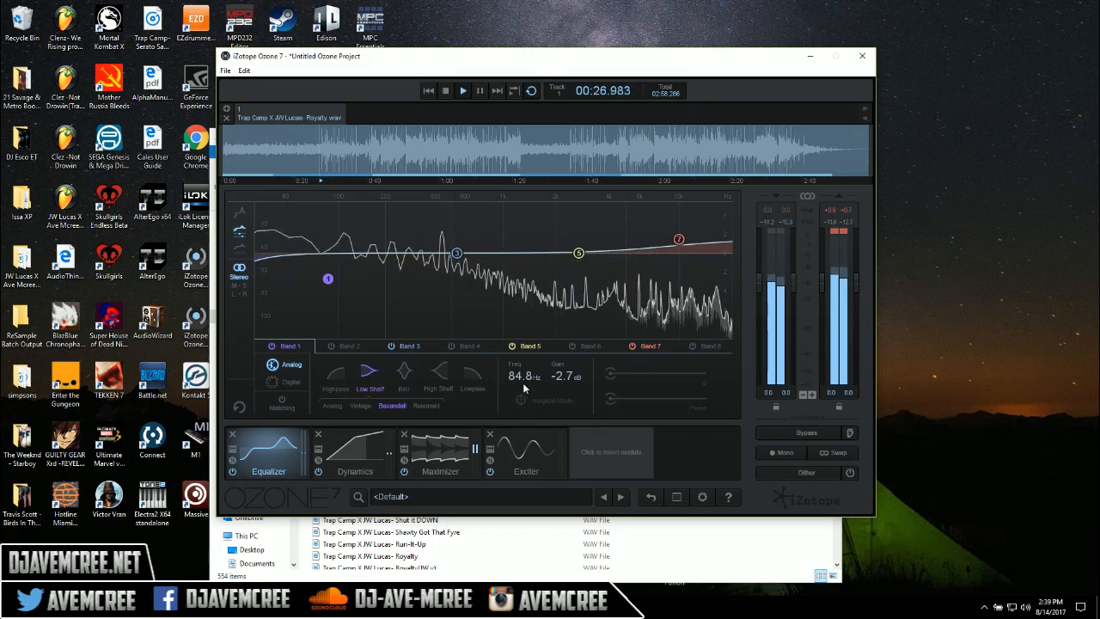
Review the Dynamics settings, and set the Maximizer's threshold to -4.0 dB and its ceiling to -0.7 dB during playback
click(354, 451)
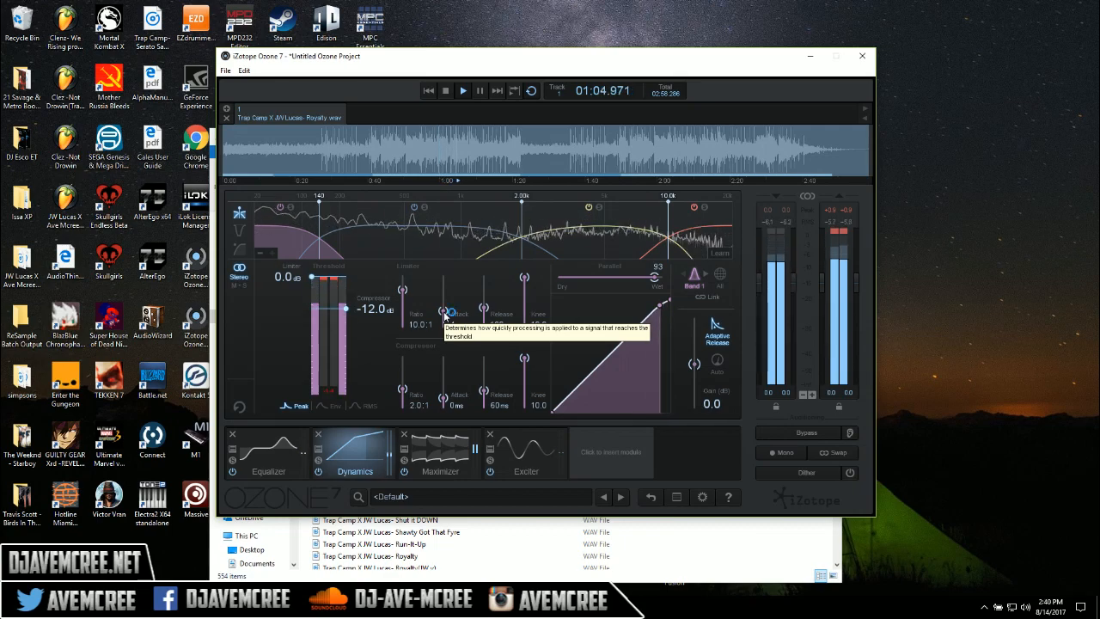
click(440, 453)
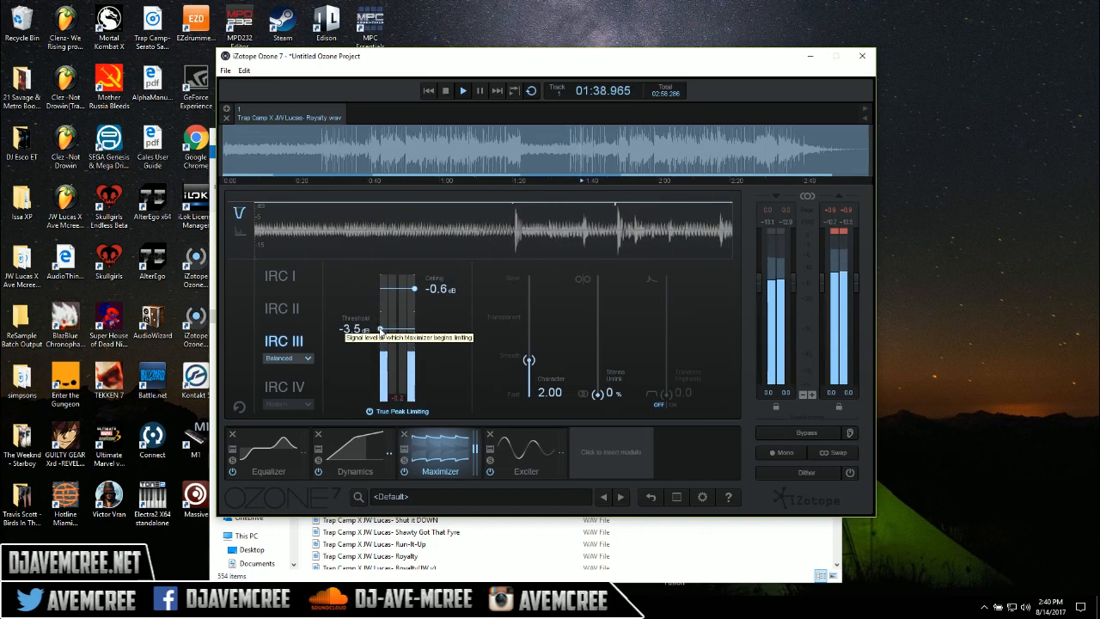
drag(380, 330, 381, 363)
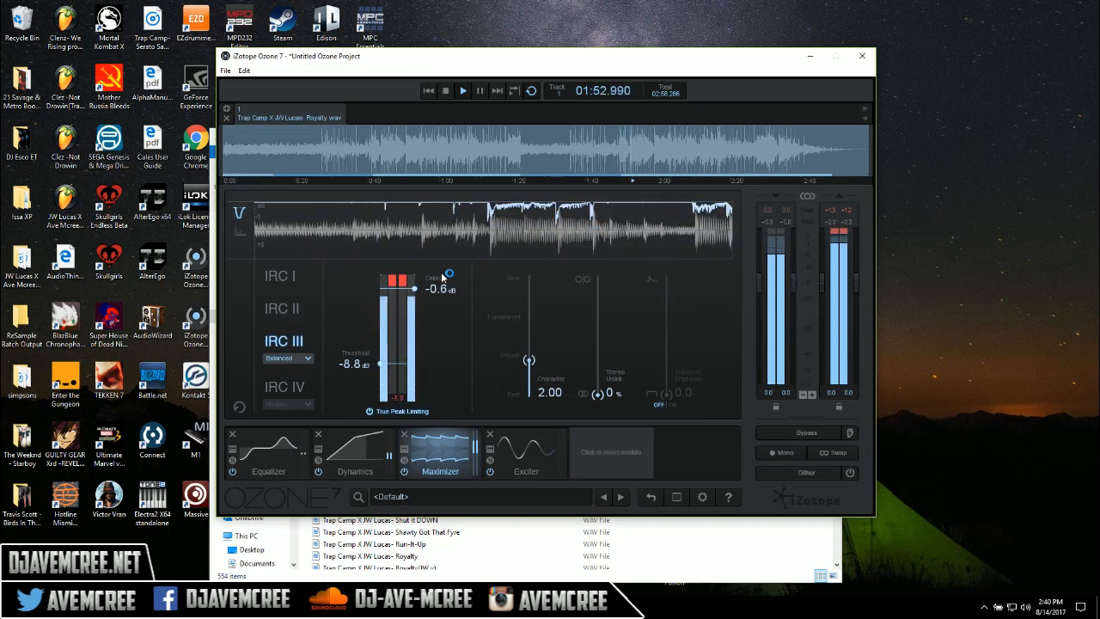
drag(379, 363, 379, 335)
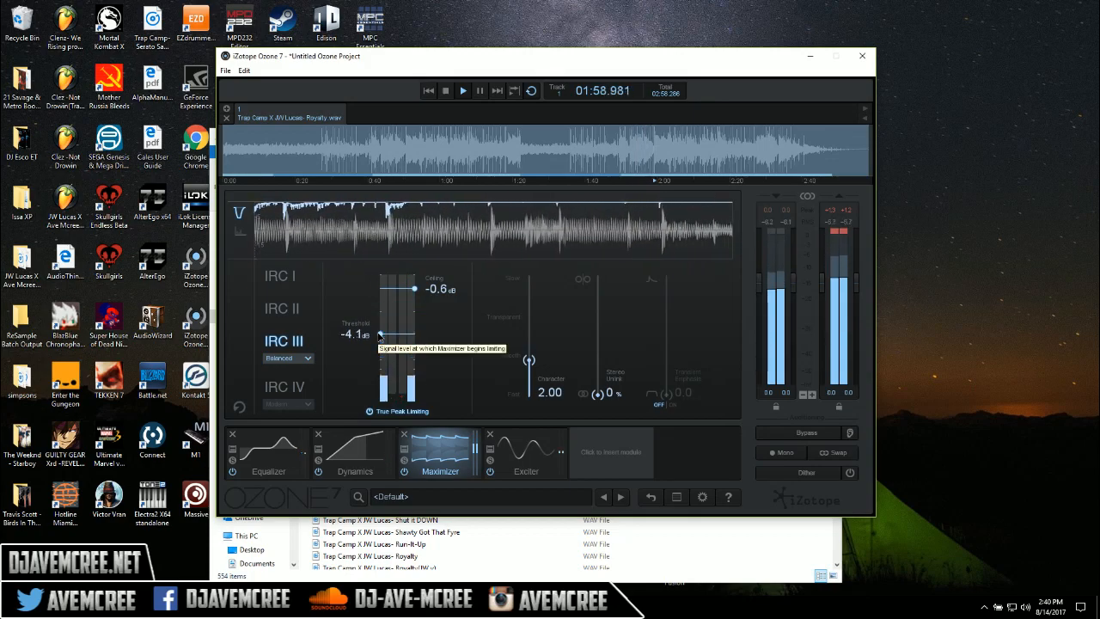
drag(380, 335, 380, 332)
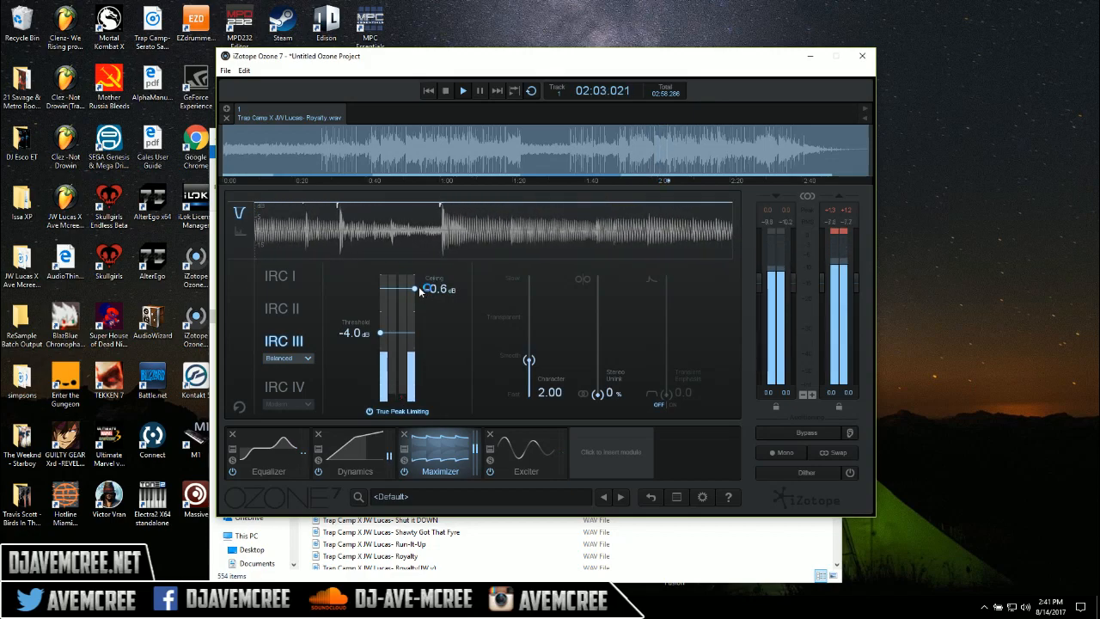
drag(418, 289, 414, 293)
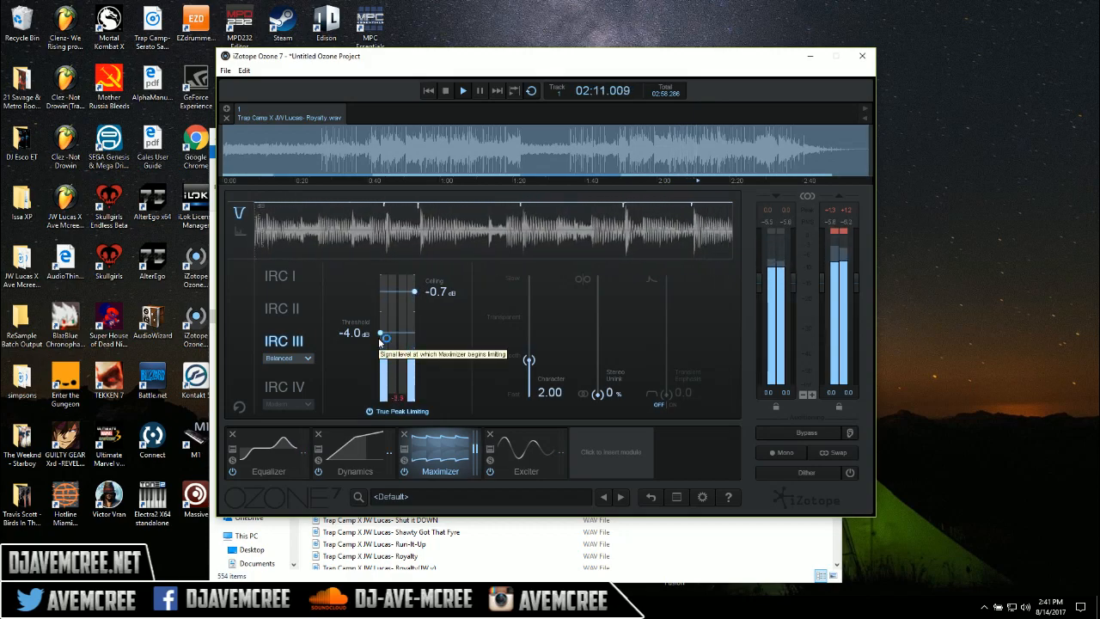
key(space)
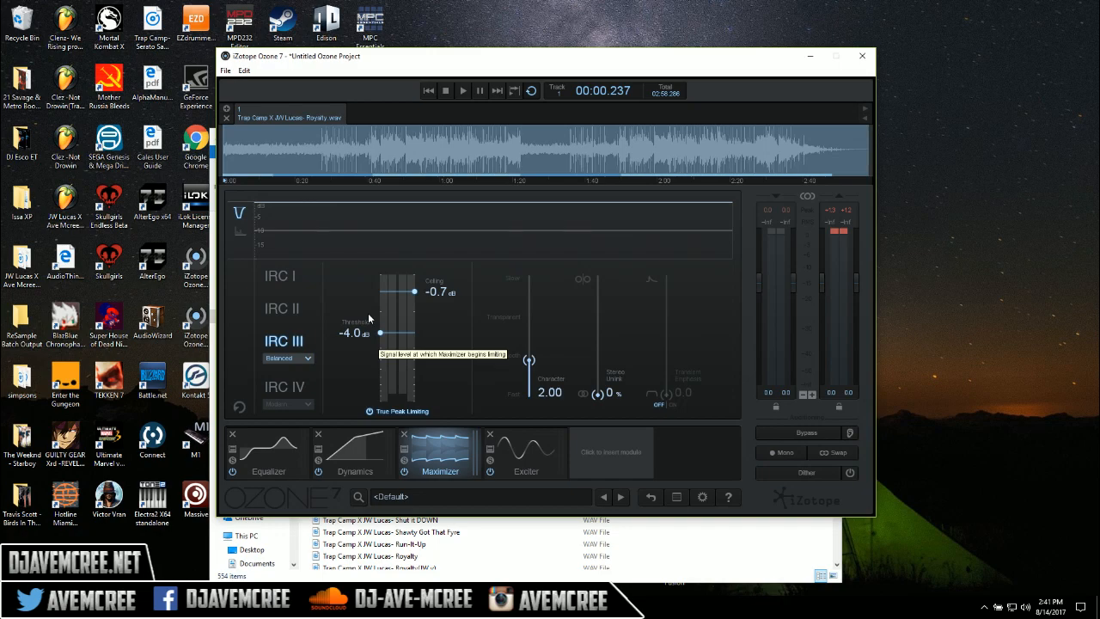
Audition the Exciter's highest band at an amount of 15.0 against the bypassed sound, and set that amount to 5.6
click(535, 446)
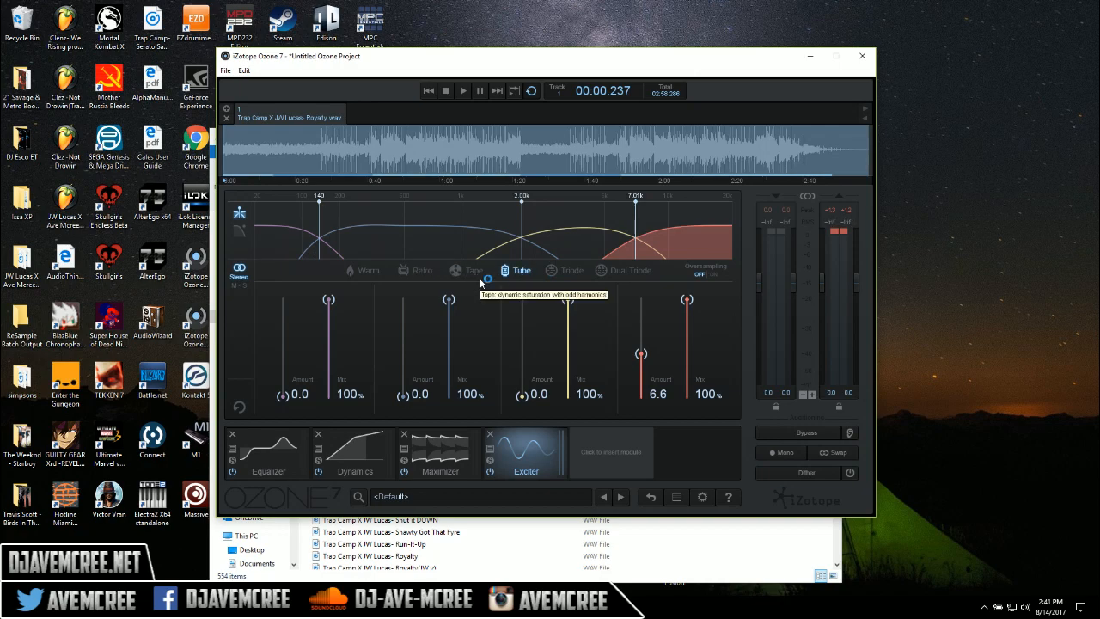
key(space)
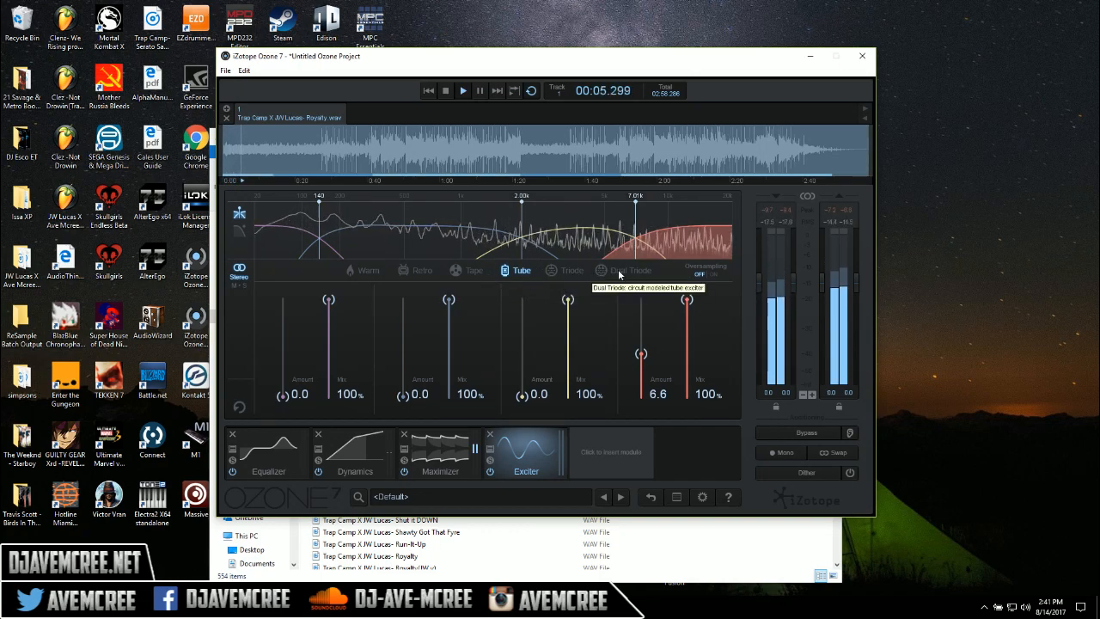
drag(641, 359, 641, 297)
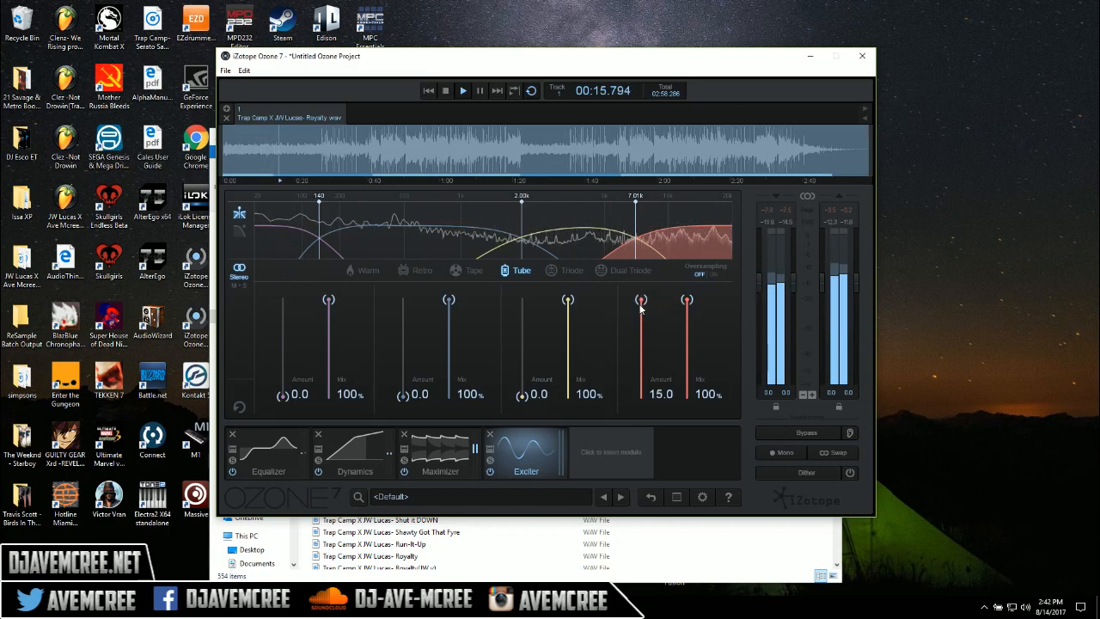
click(795, 436)
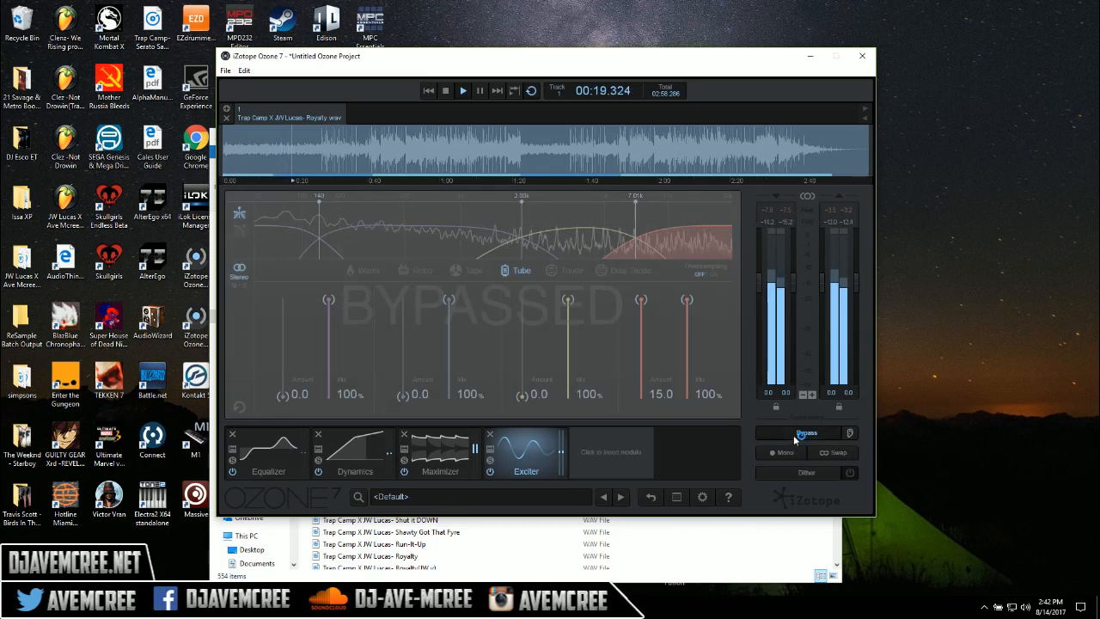
click(795, 435)
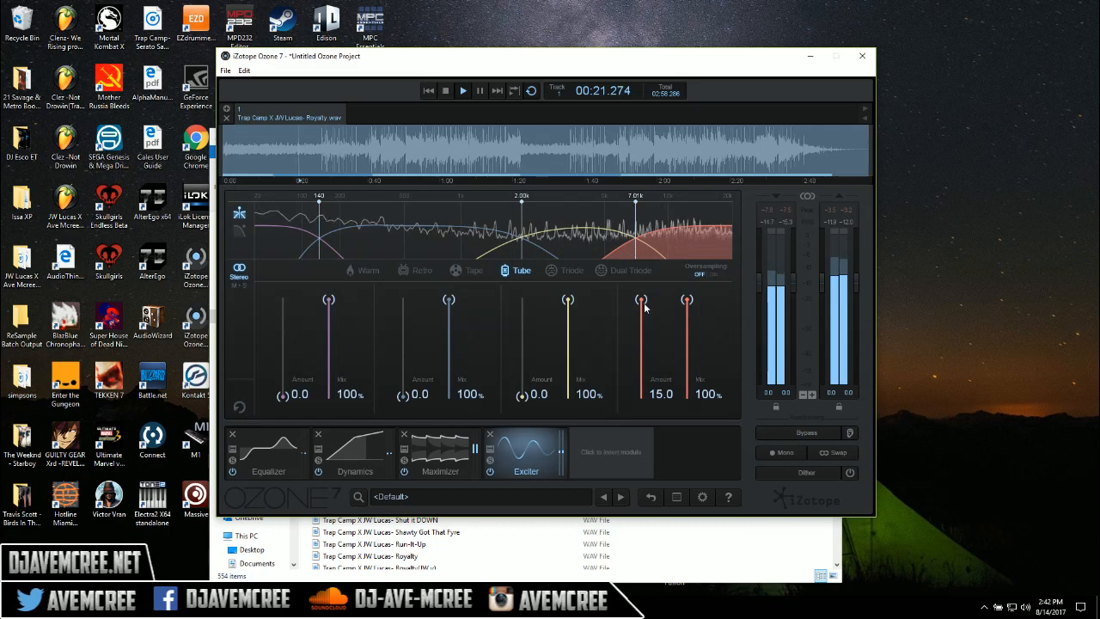
drag(640, 299, 646, 365)
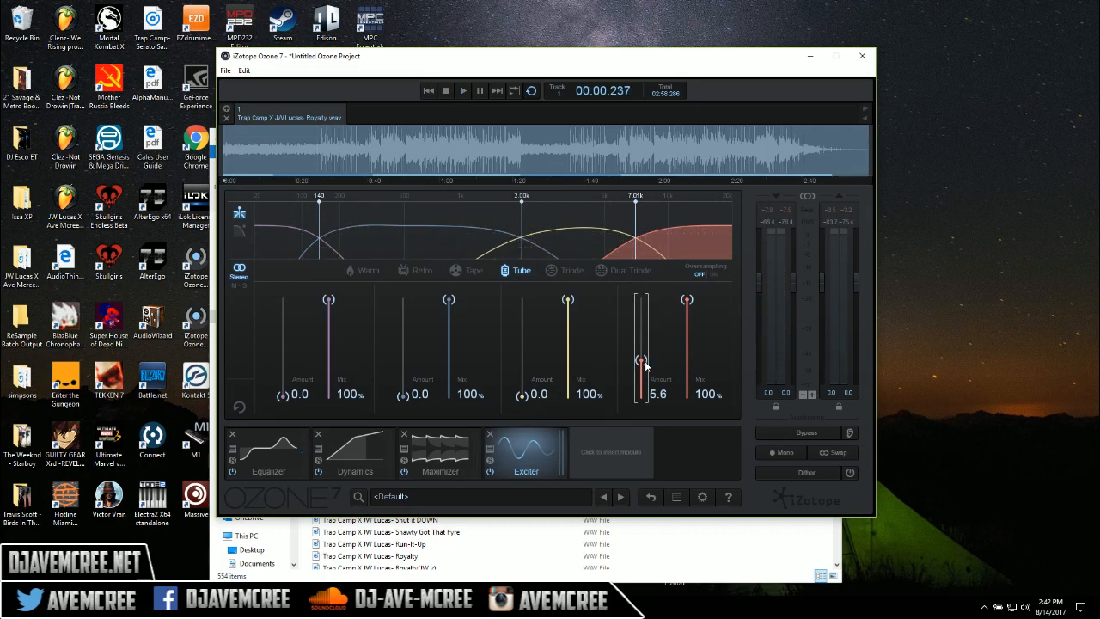
Try the Exciter's oversampling option and listen to the track
click(717, 276)
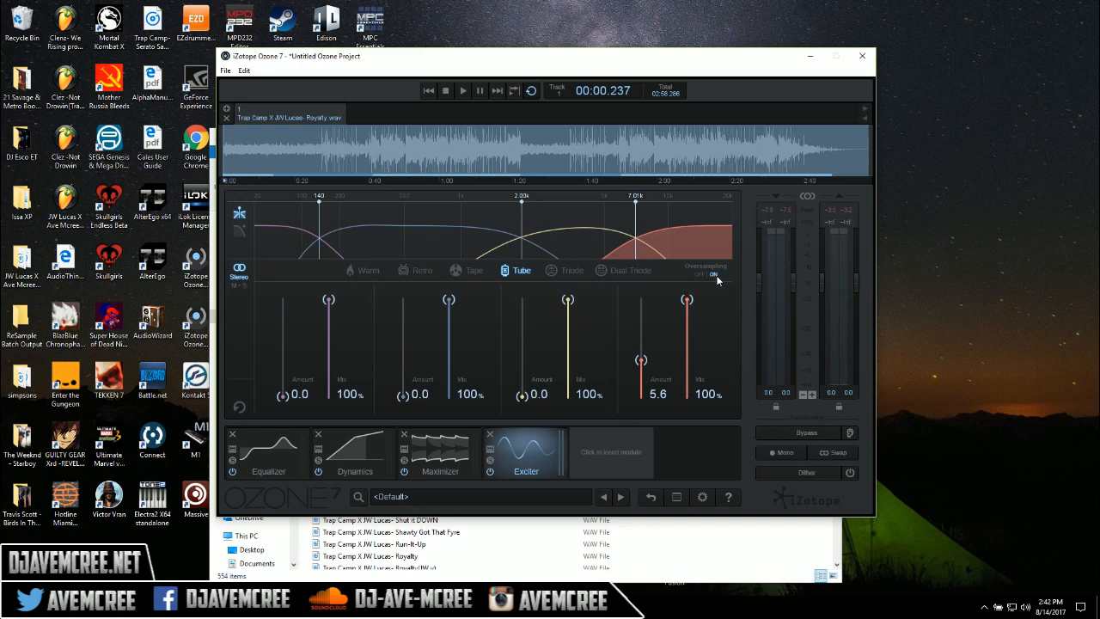
key(space)
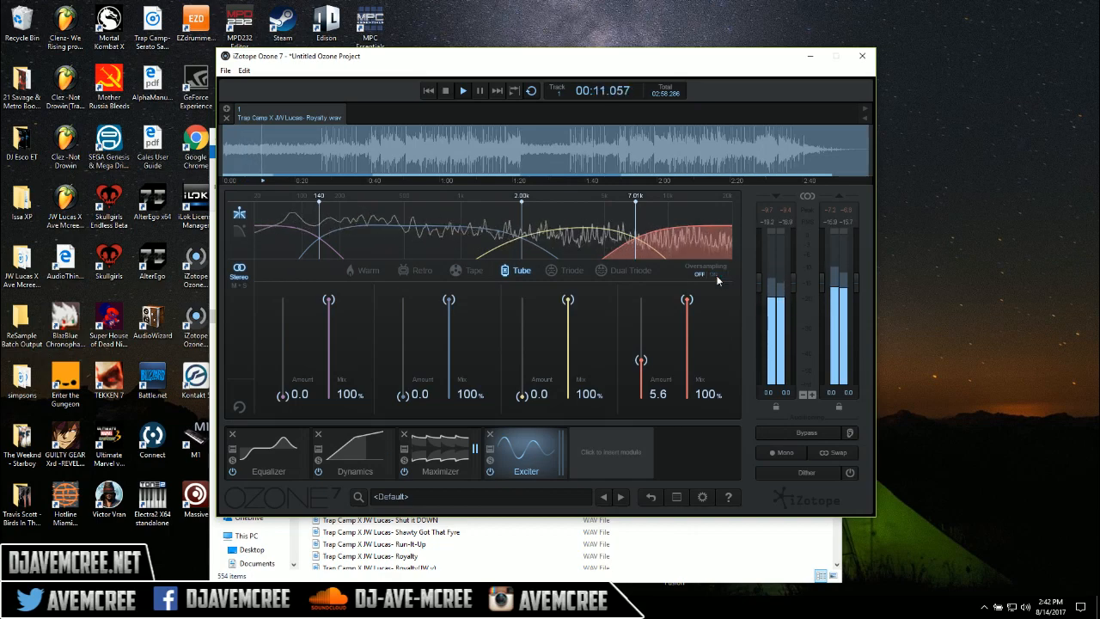
key(space)
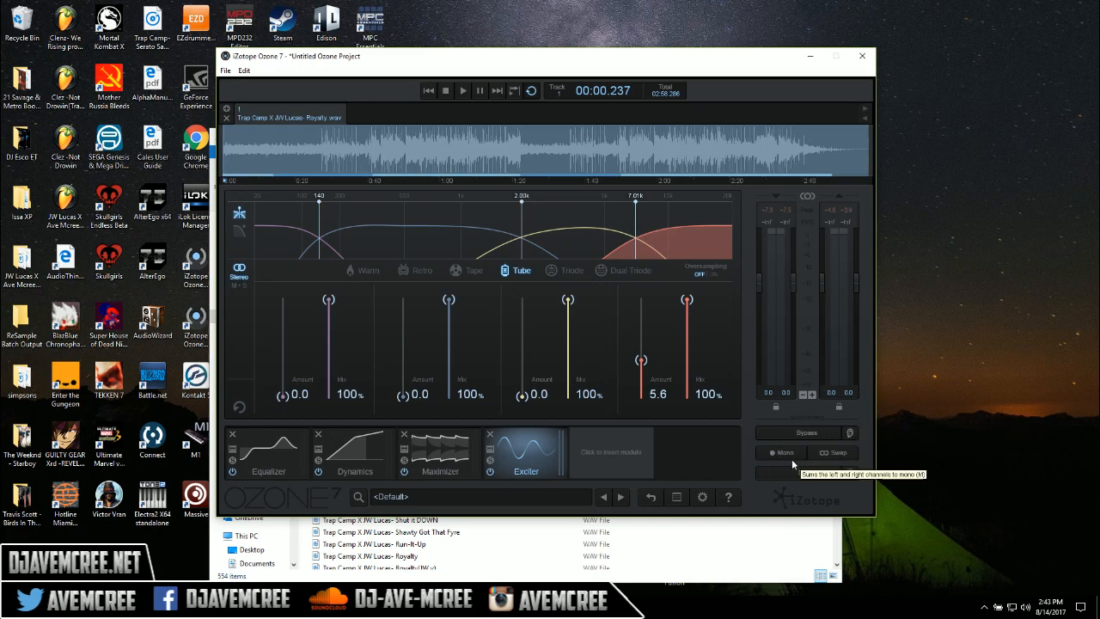
Compare the mono sum with the stereo output during playback
key(space)
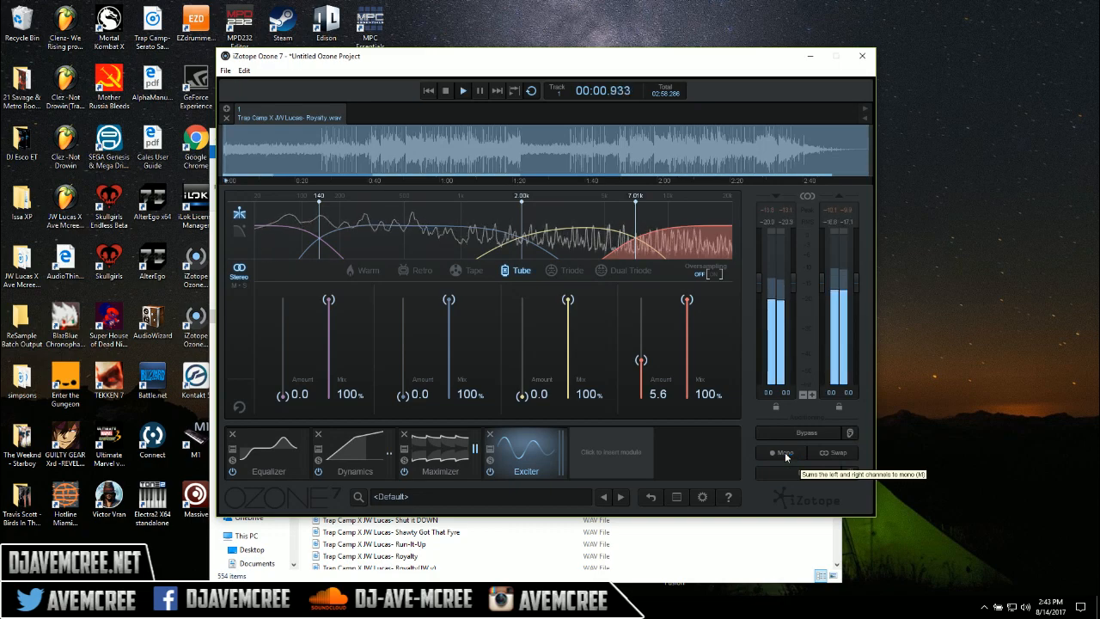
click(785, 454)
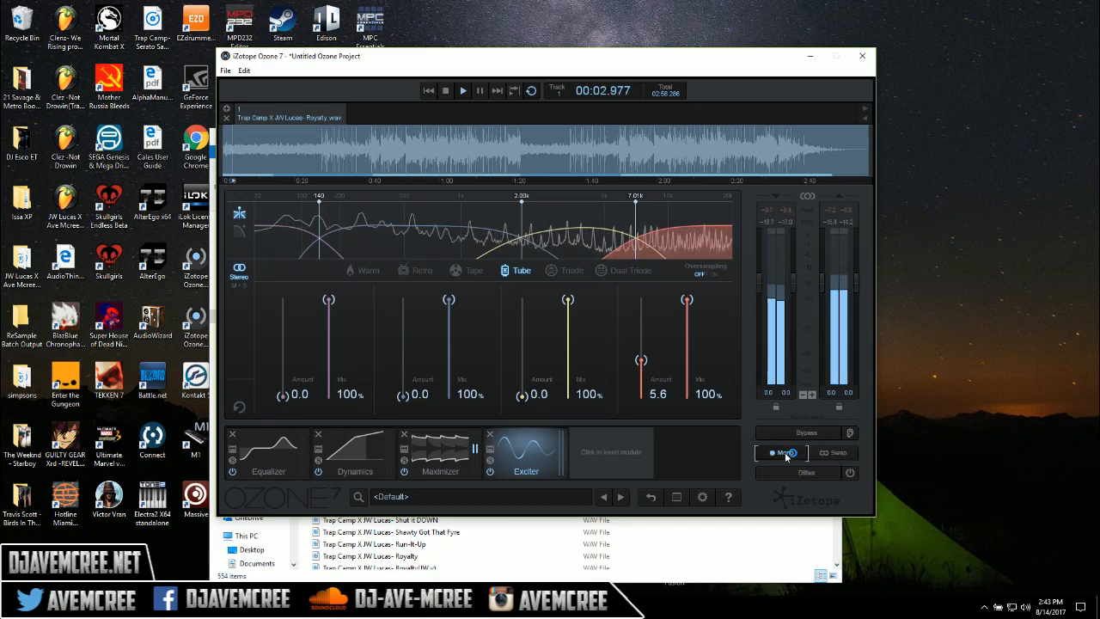
click(786, 454)
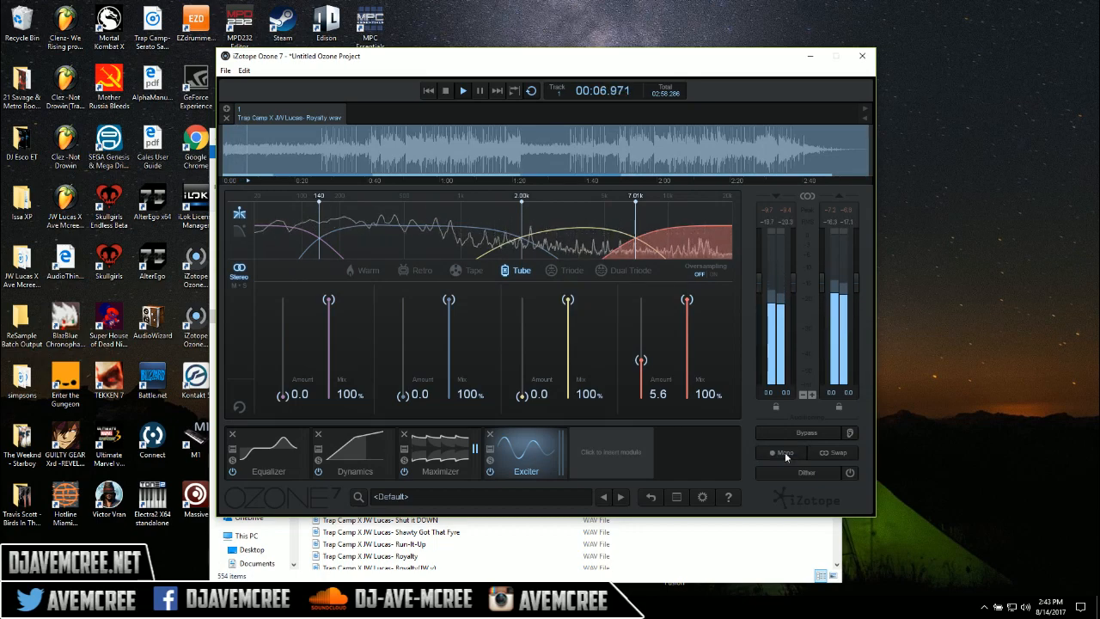
key(space)
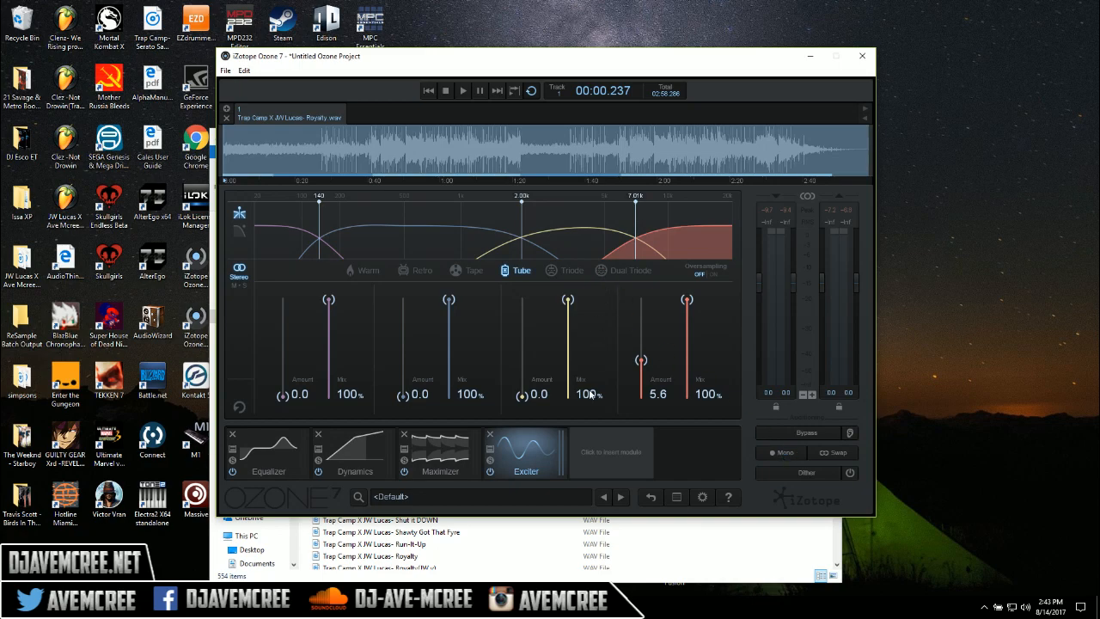
Insert the Imager module and compare its Polar Sample, Polar Level and Lissajous vectorscope displays during playback
click(617, 452)
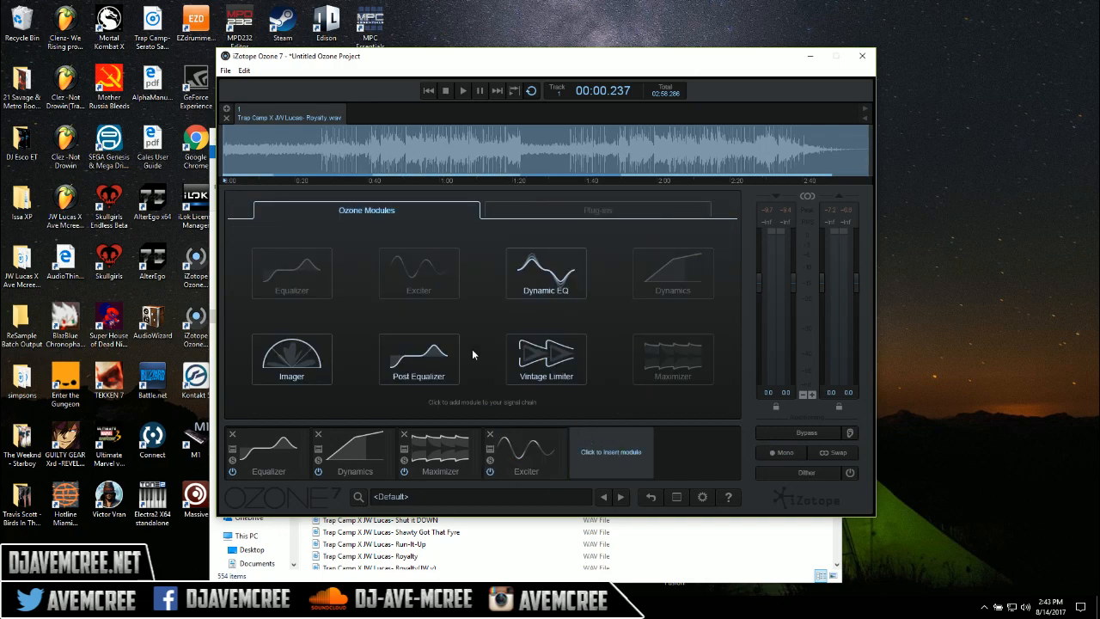
click(291, 366)
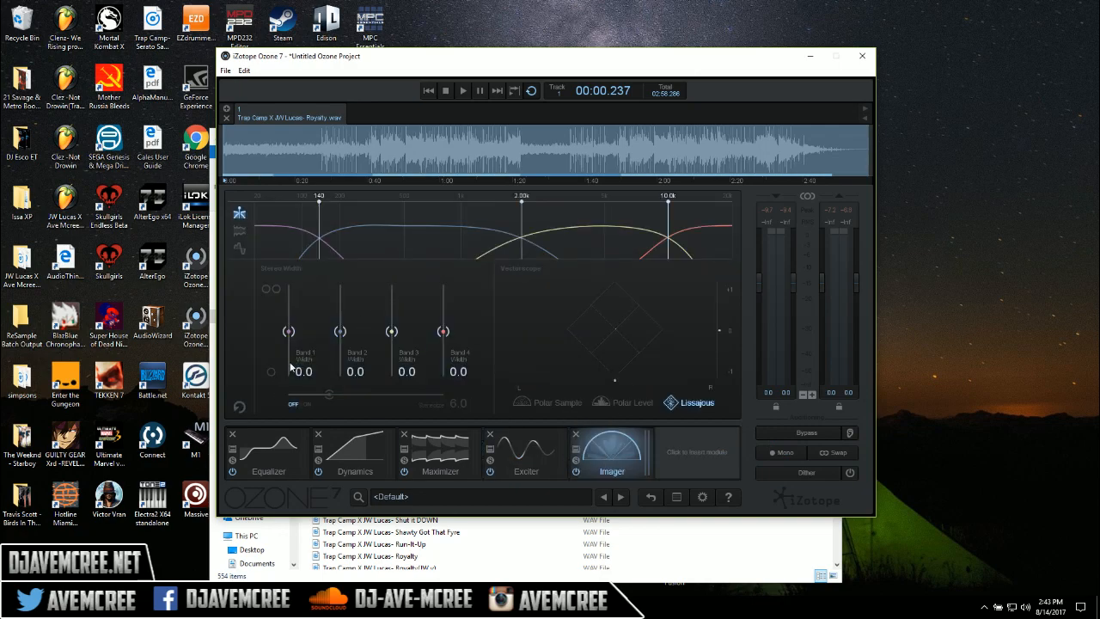
key(space)
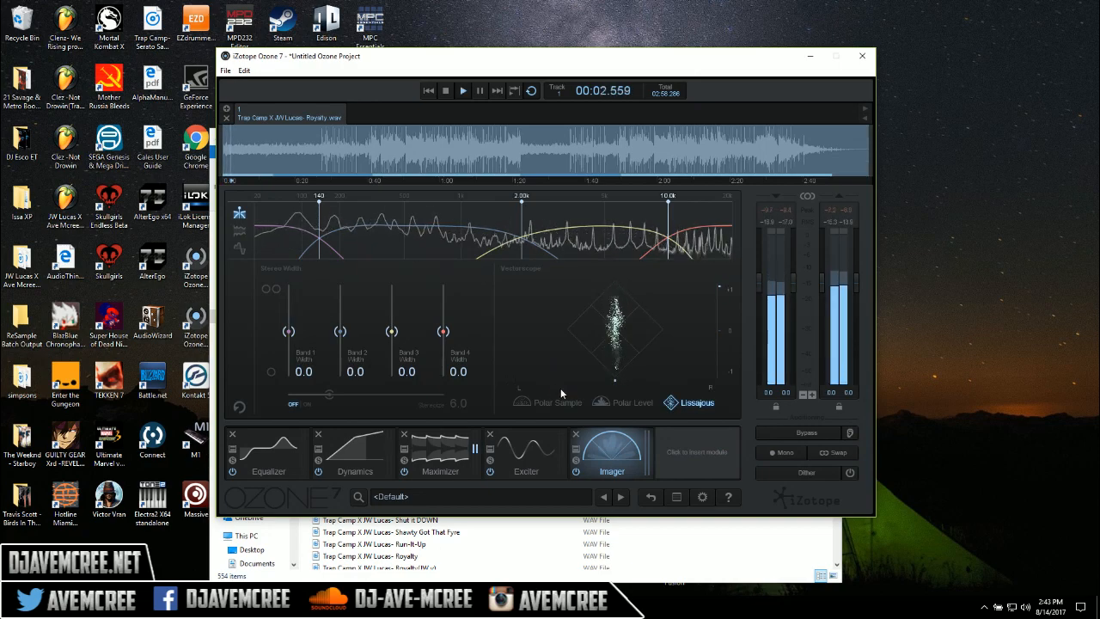
click(550, 404)
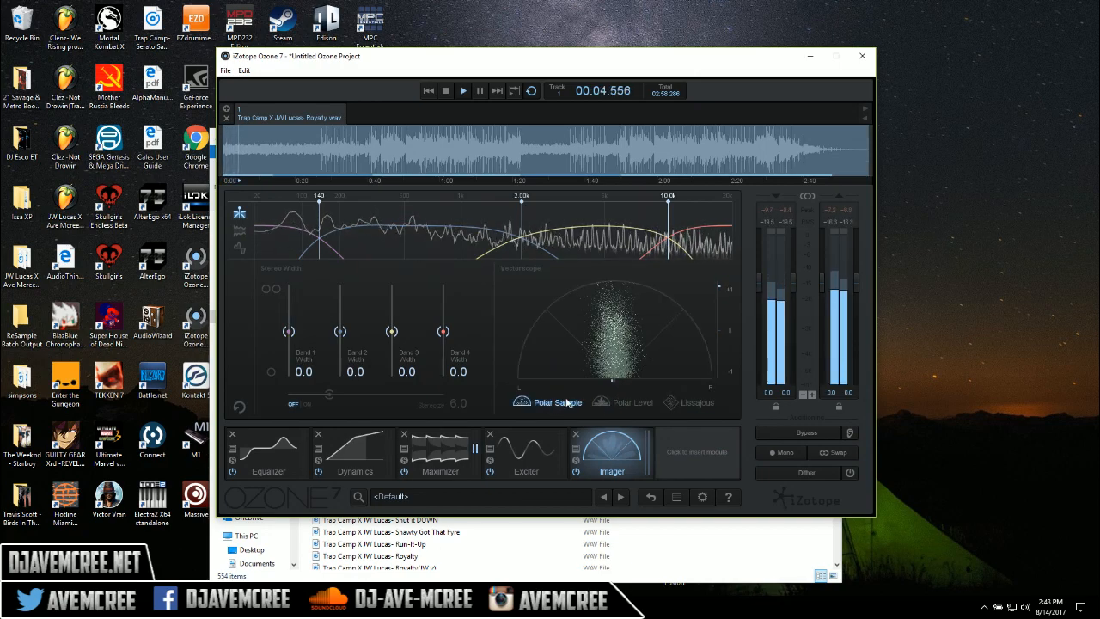
click(633, 402)
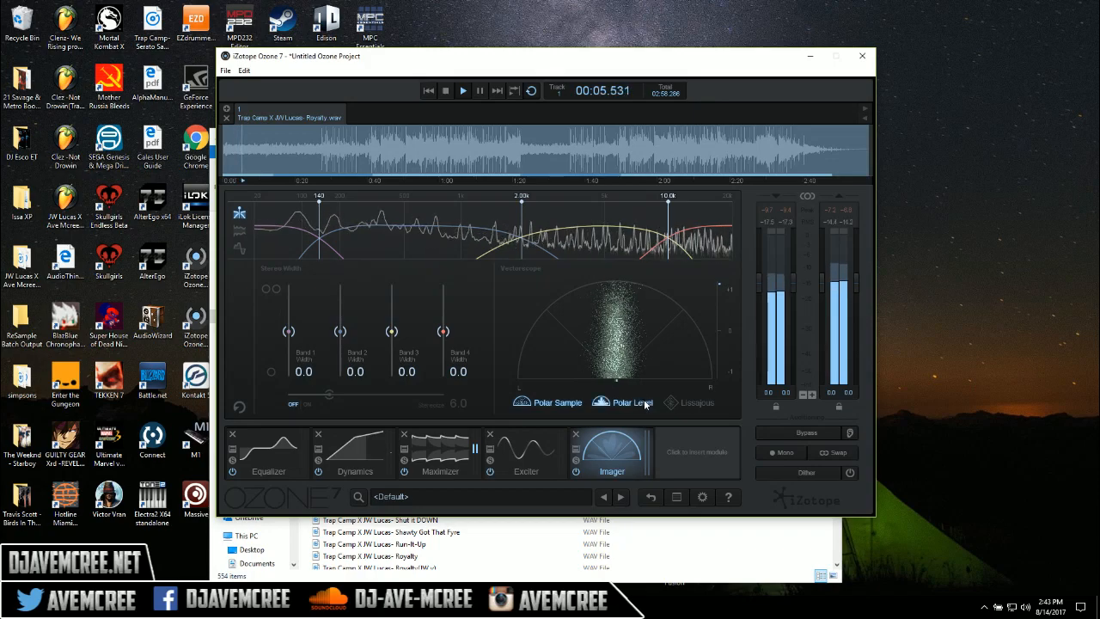
click(689, 404)
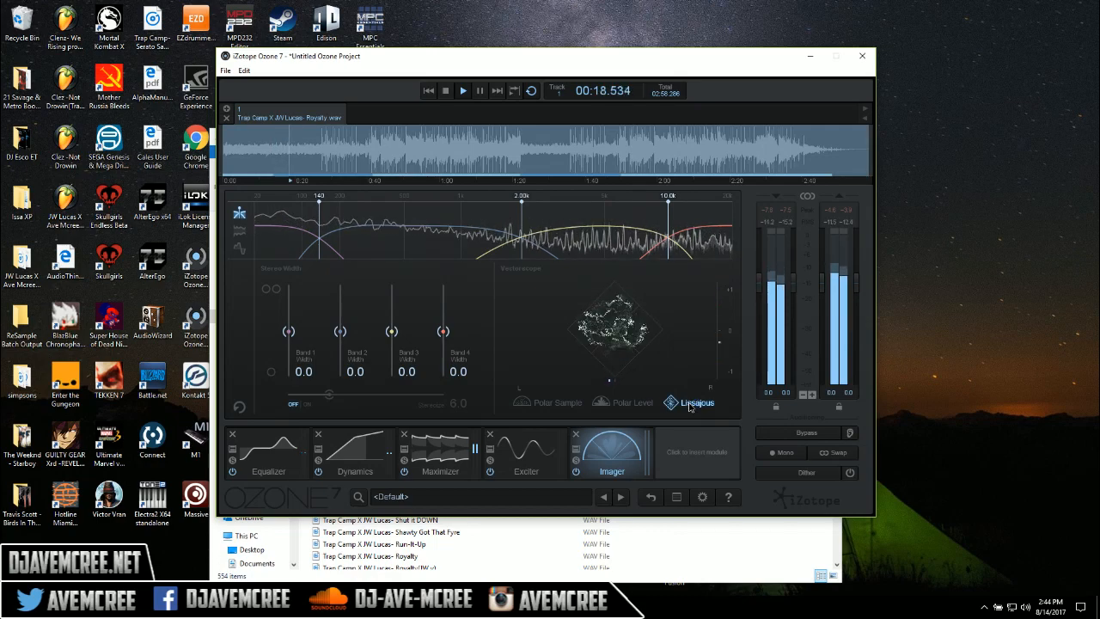
key(space)
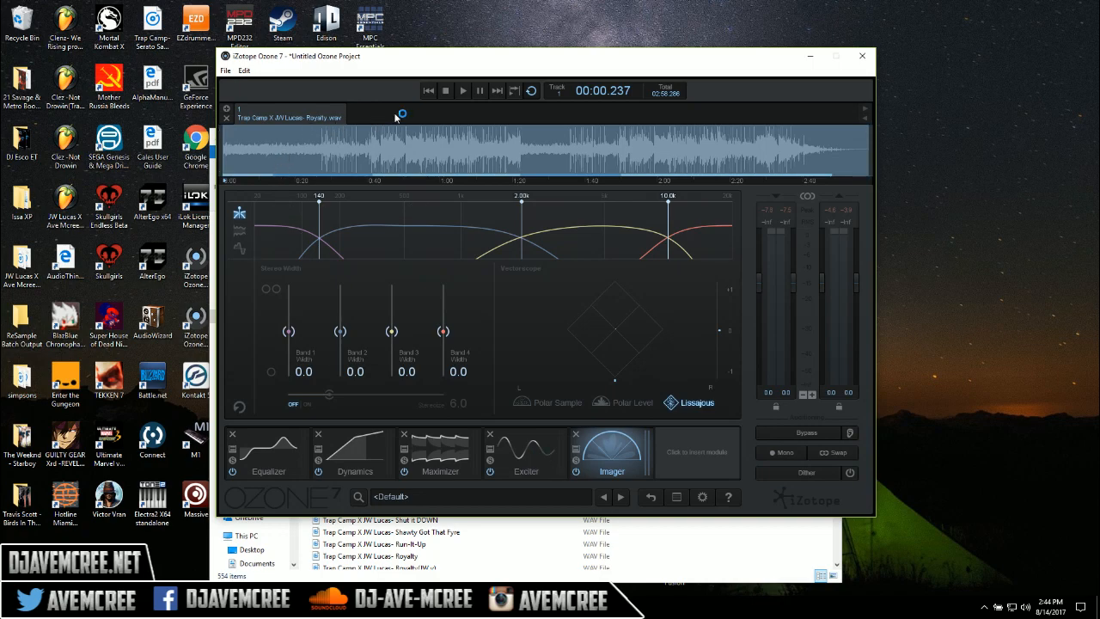
Add Trap Camp X JW Lucas-Peter Piper.wav from the Music folder as a second track and disable its Maximizer, Dynamics and Equalizer modules
click(698, 552)
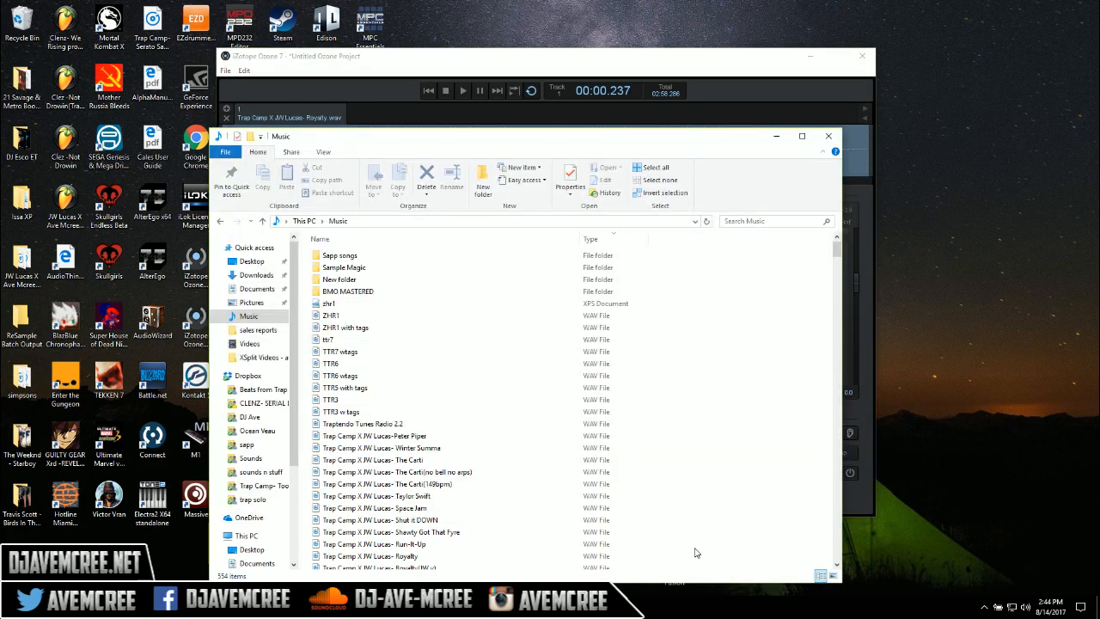
drag(417, 440, 411, 120)
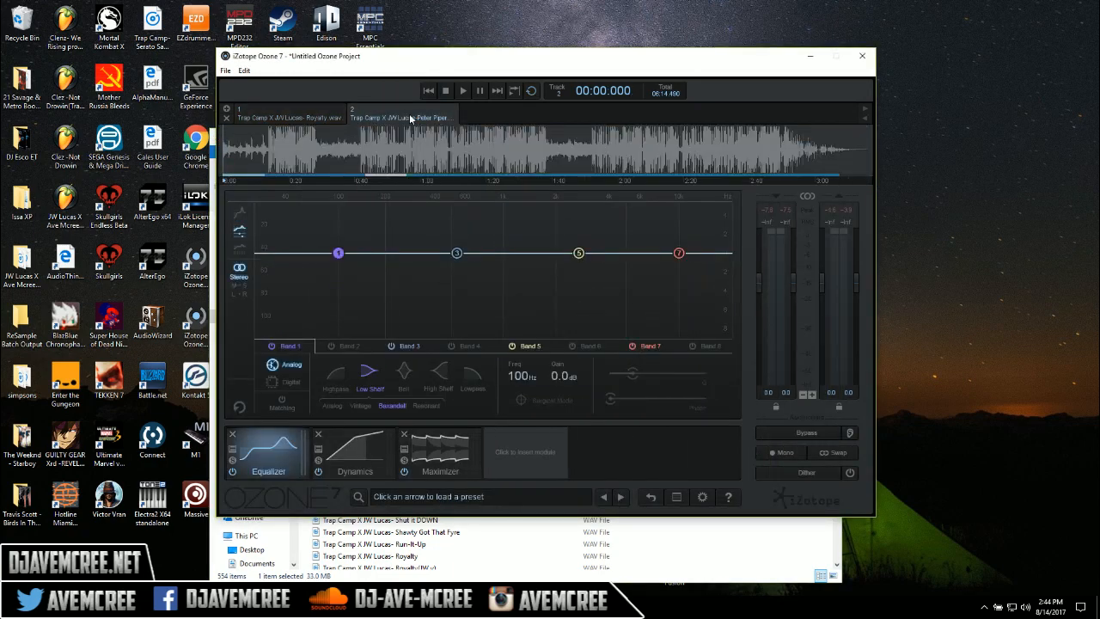
click(403, 472)
click(318, 473)
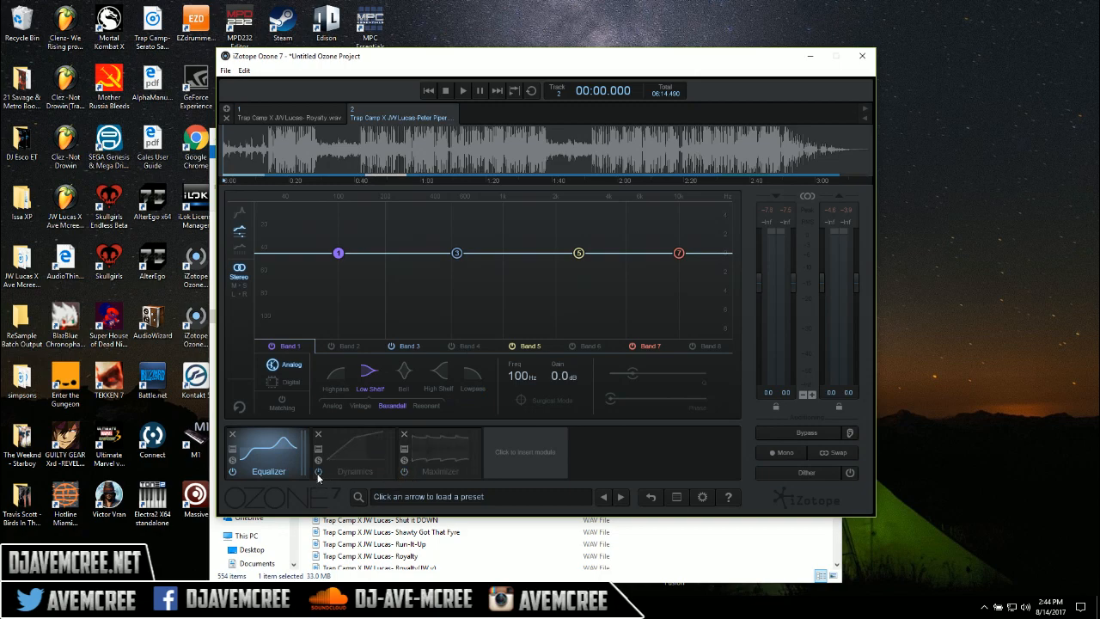
click(232, 471)
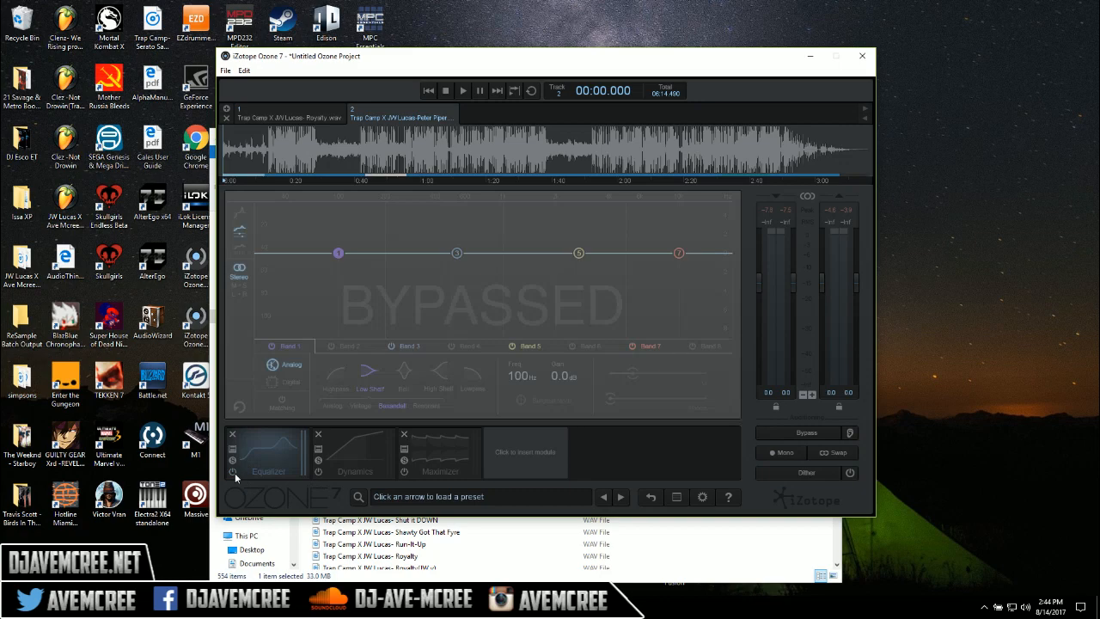
Compare the unprocessed Peter Piper track with the mastered Royalty track by switching between them and playing each
click(307, 117)
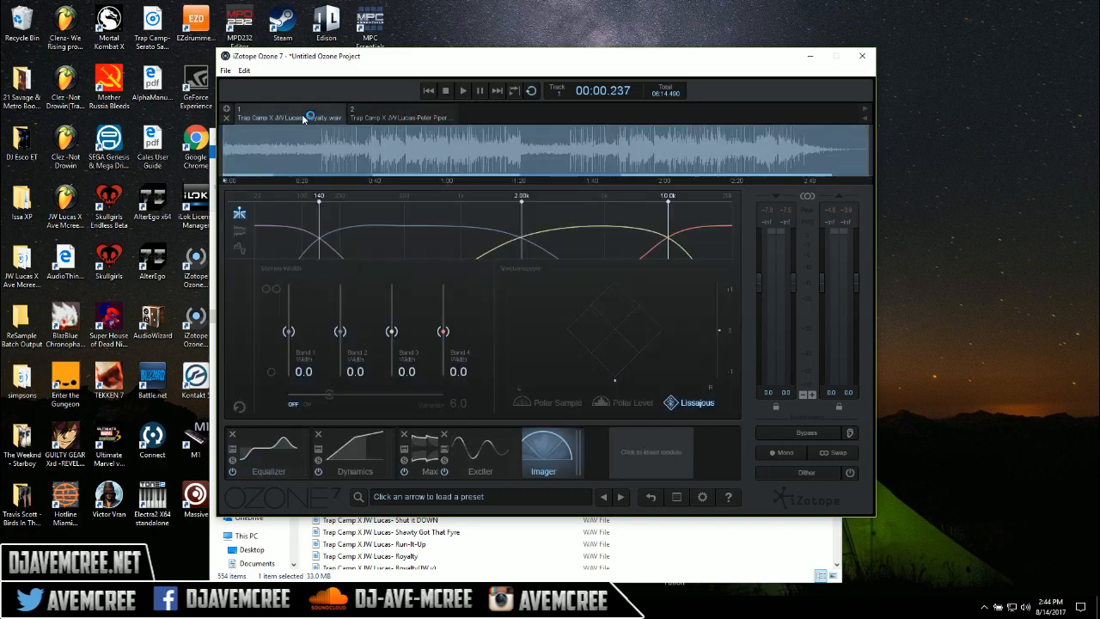
click(399, 117)
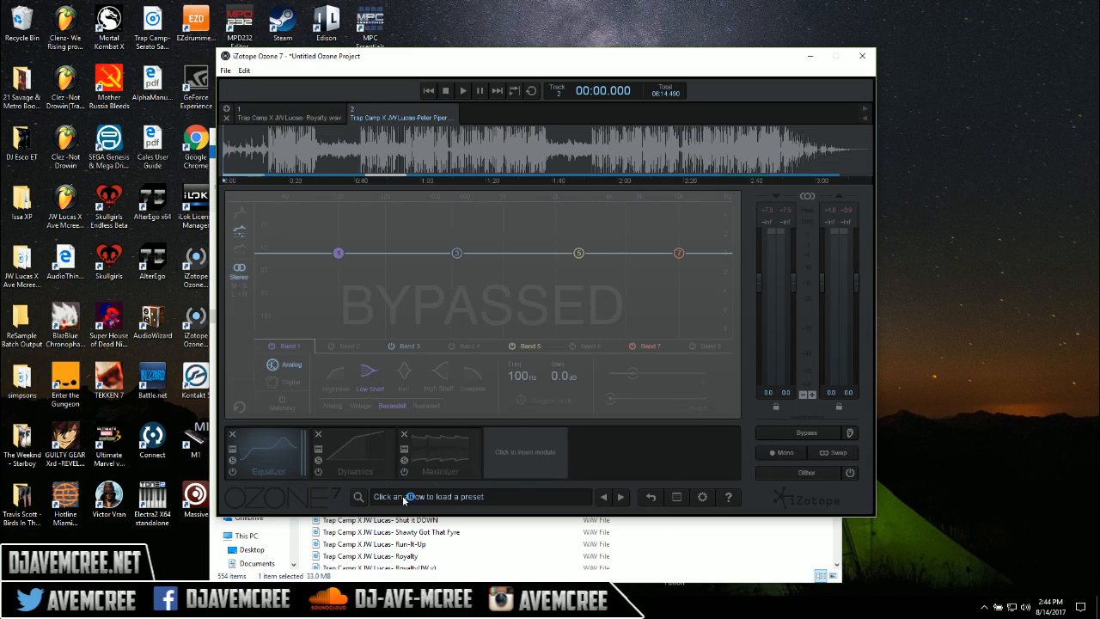
click(299, 116)
click(392, 119)
key(space)
key(space)
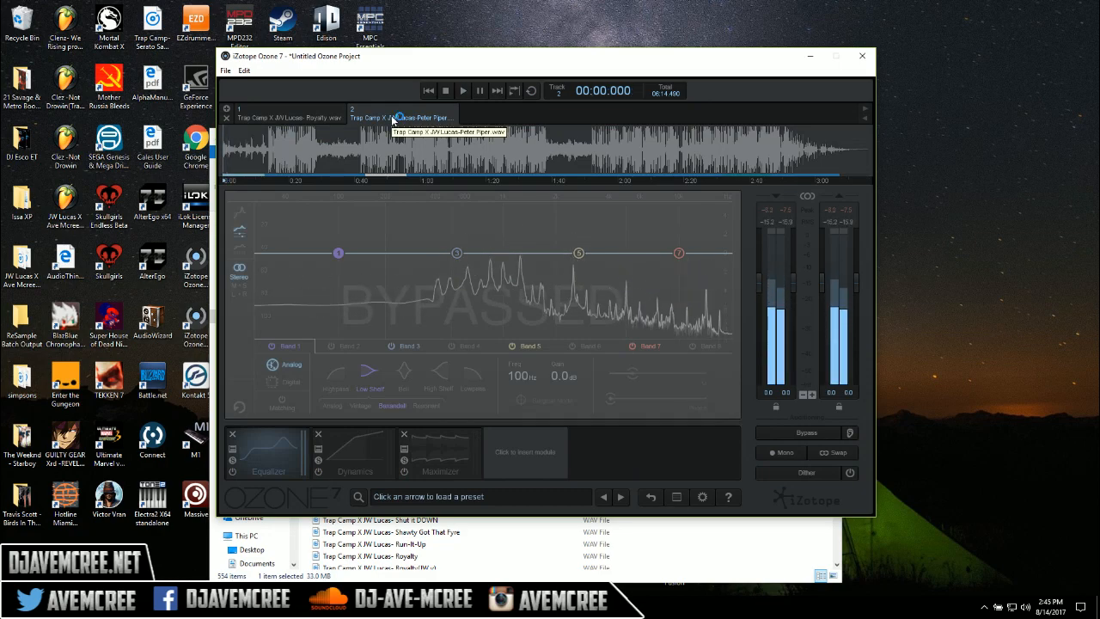
click(295, 117)
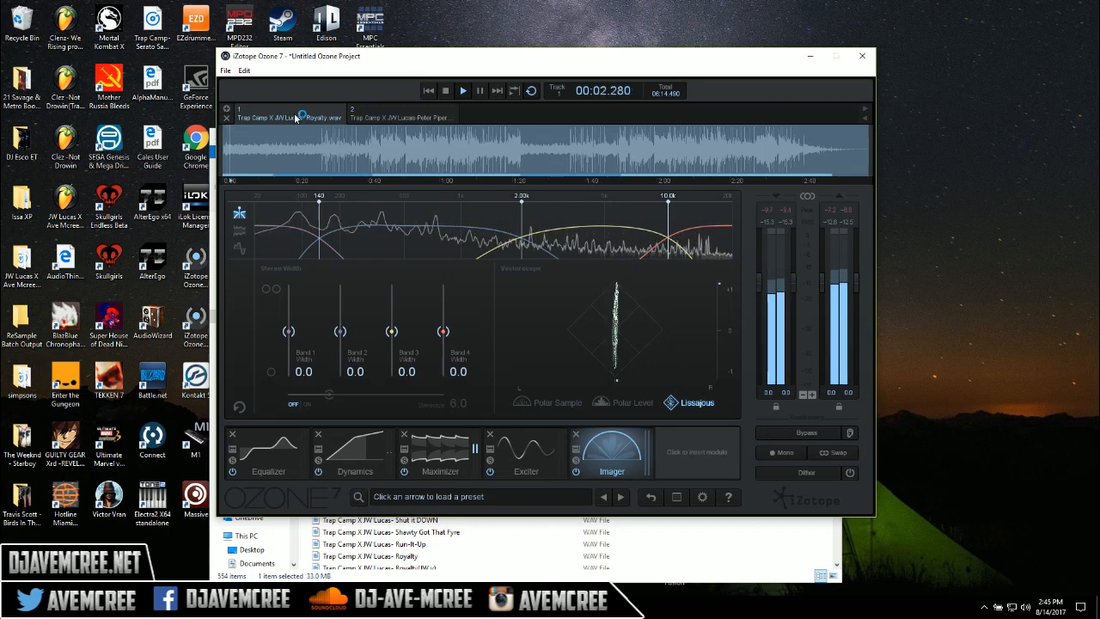
key(space)
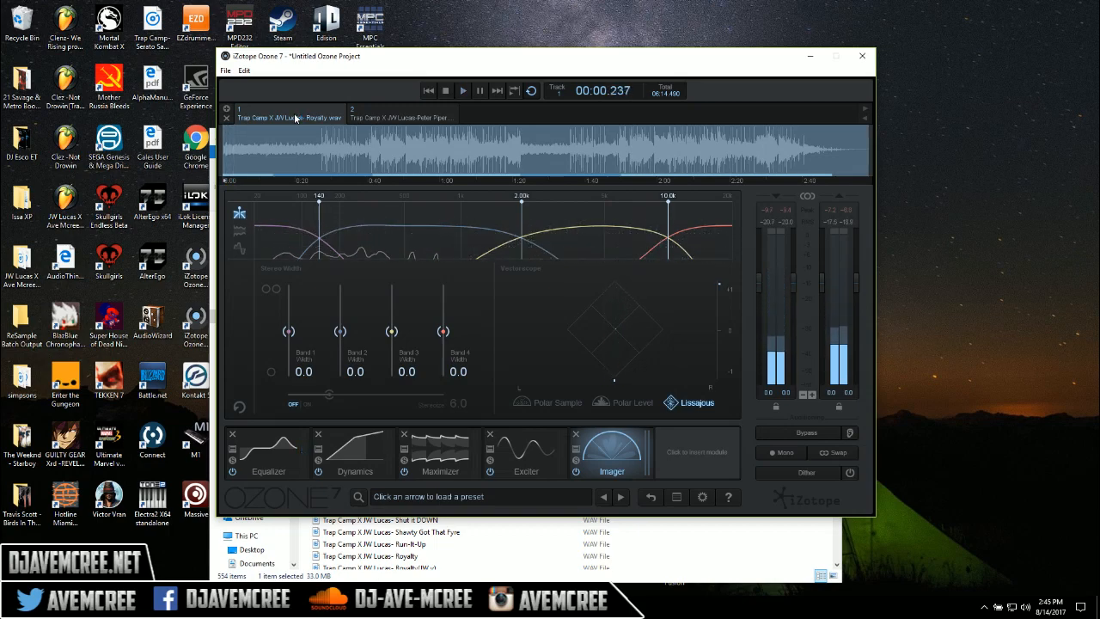